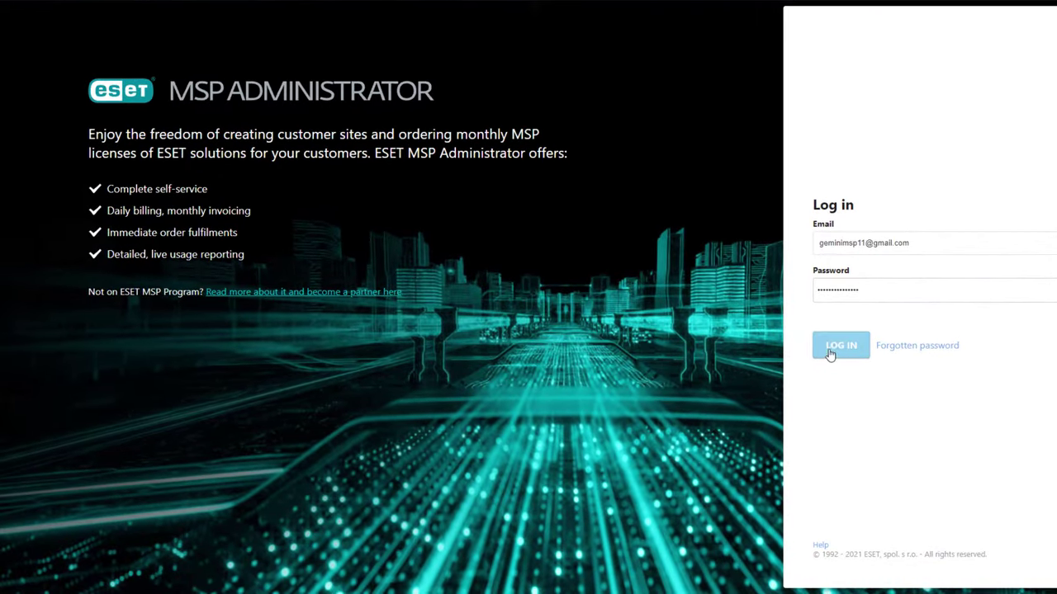
# - Sign in and start a new user named Colours Review, entering its e-mail address
pyautogui.click(782, 368)
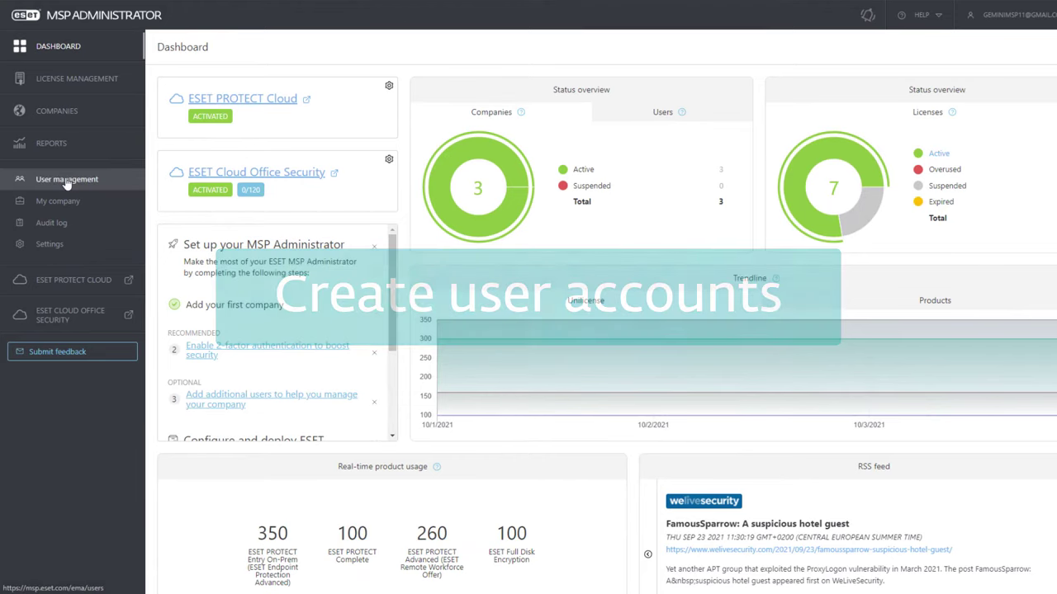
pyautogui.click(86, 183)
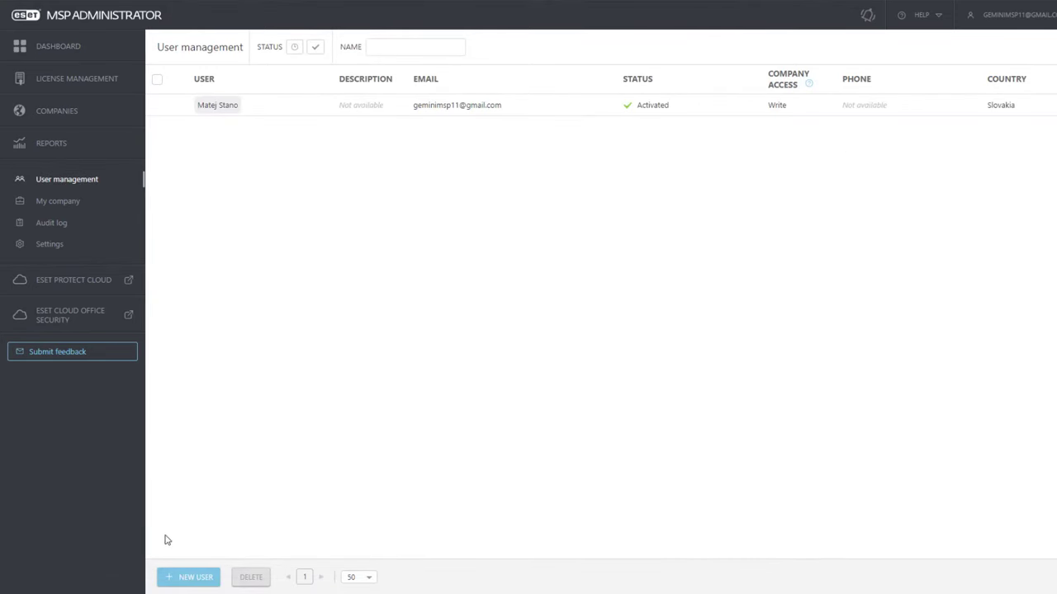
pyautogui.click(206, 581)
pyautogui.click(426, 134)
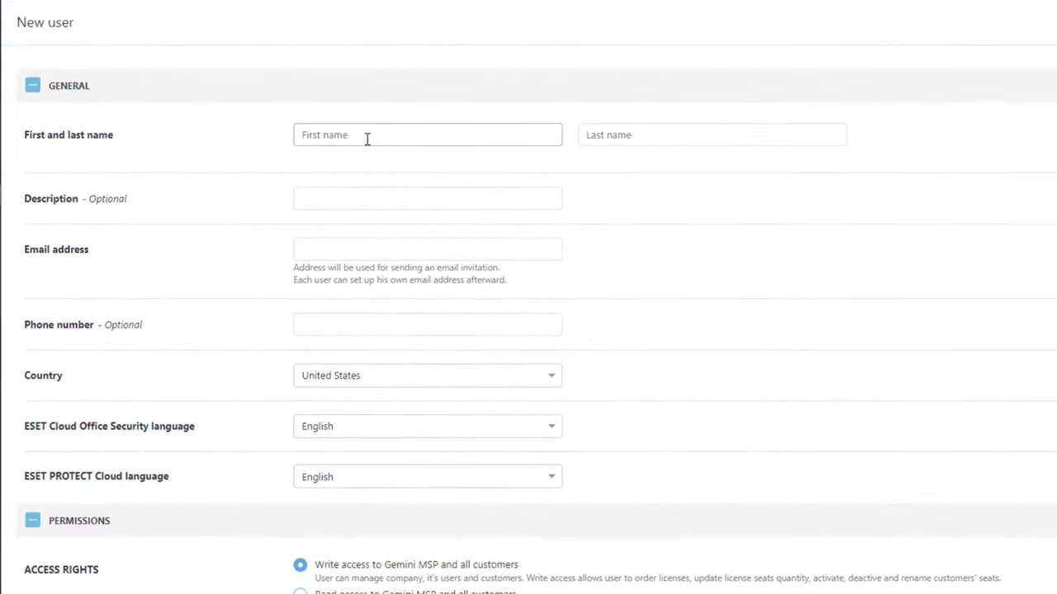
pyautogui.write('Colours')
pyautogui.click(635, 135)
pyautogui.write('Reviewer')
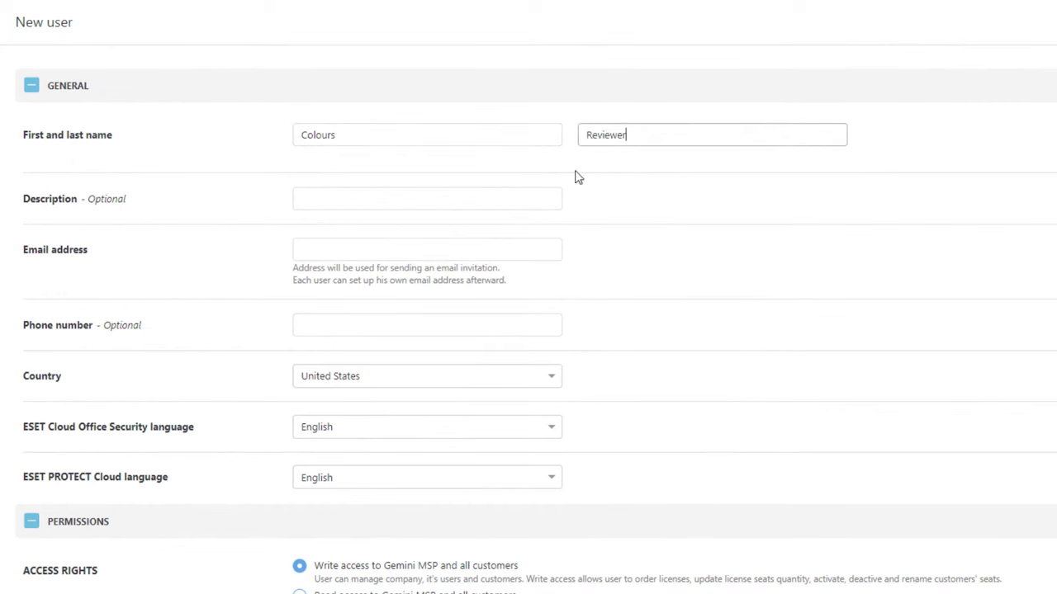
pyautogui.click(476, 251)
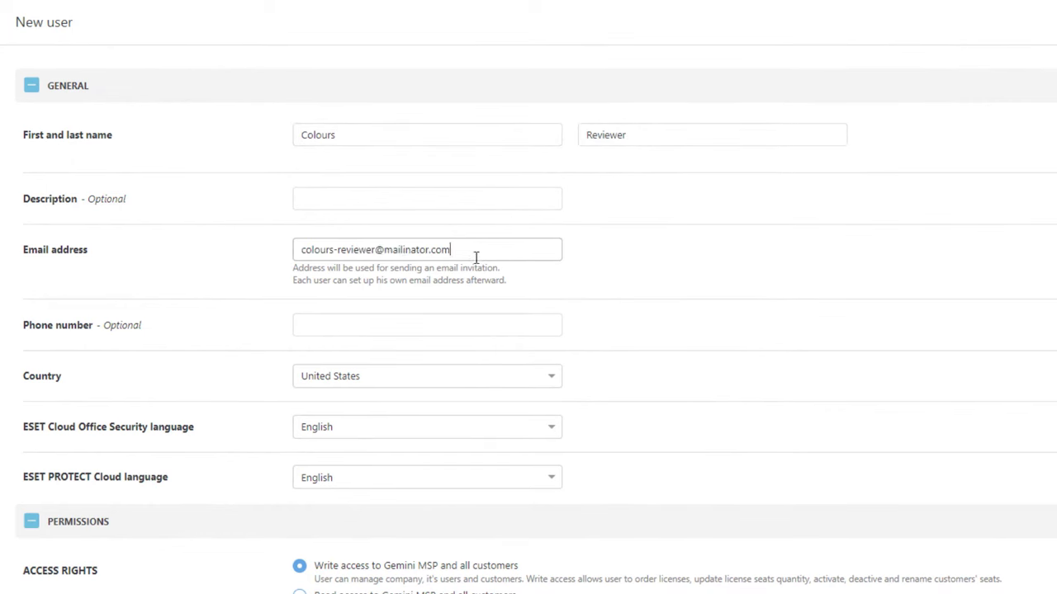
# - Limit the user to Read access on Colours Ltd. and create the account
pyautogui.scroll(-3, 472, 377)
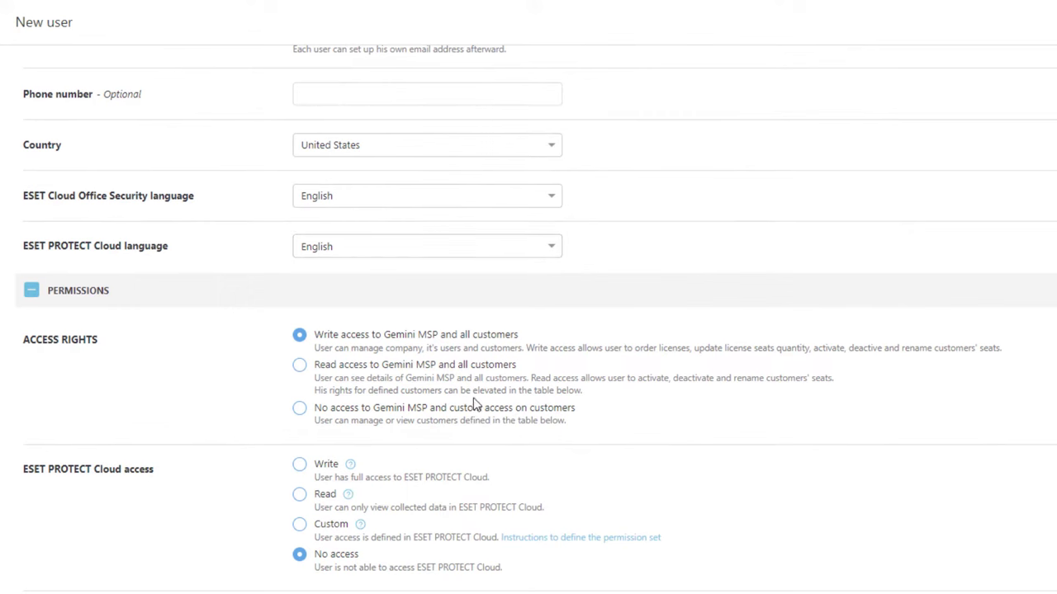
pyautogui.click(299, 407)
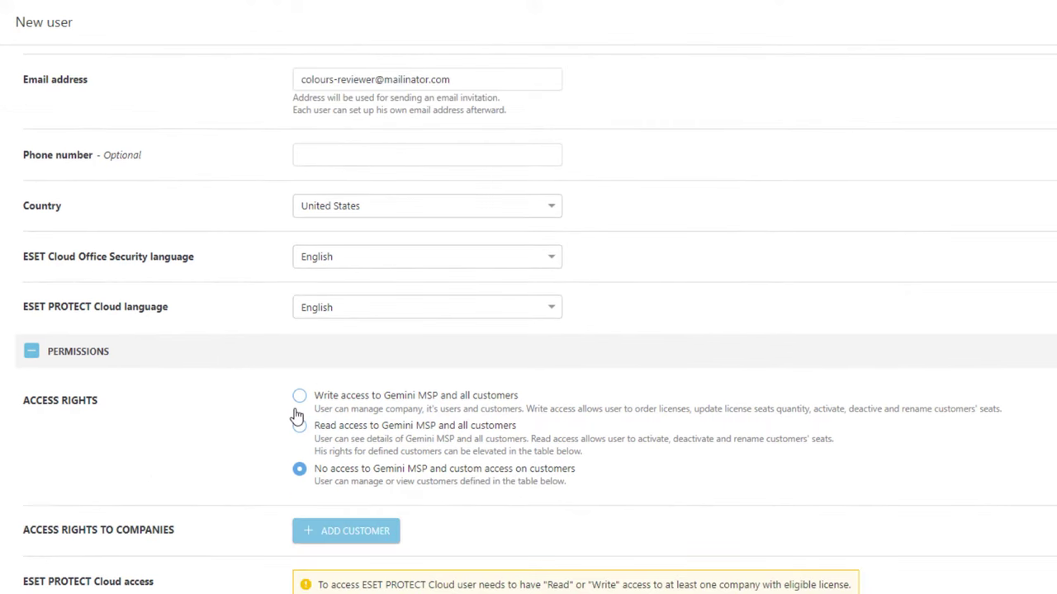
pyautogui.click(345, 529)
pyautogui.click(373, 343)
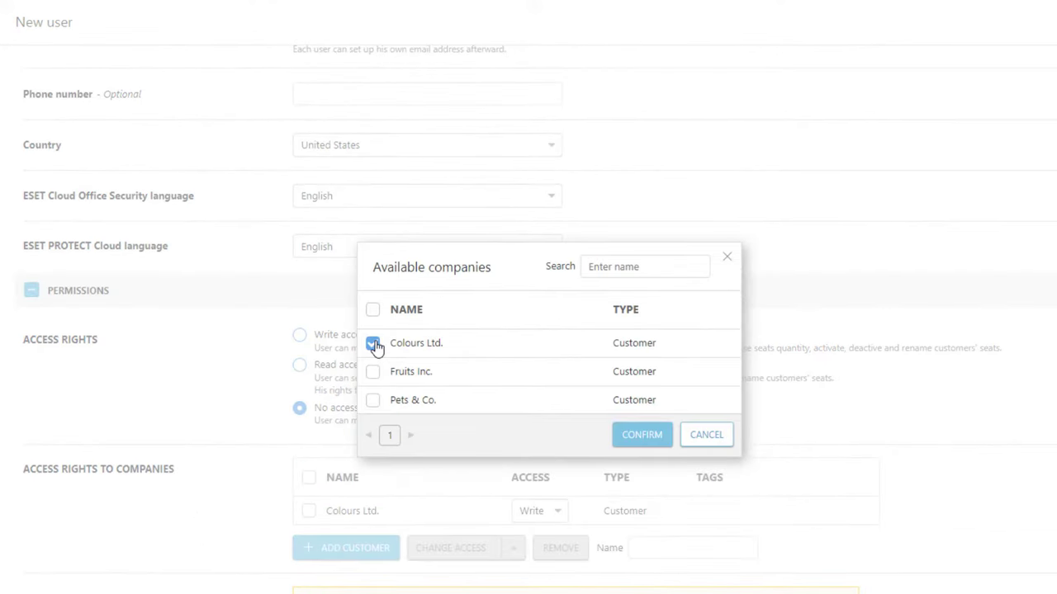
pyautogui.click(642, 434)
pyautogui.scroll(-2, 583, 498)
pyautogui.click(541, 406)
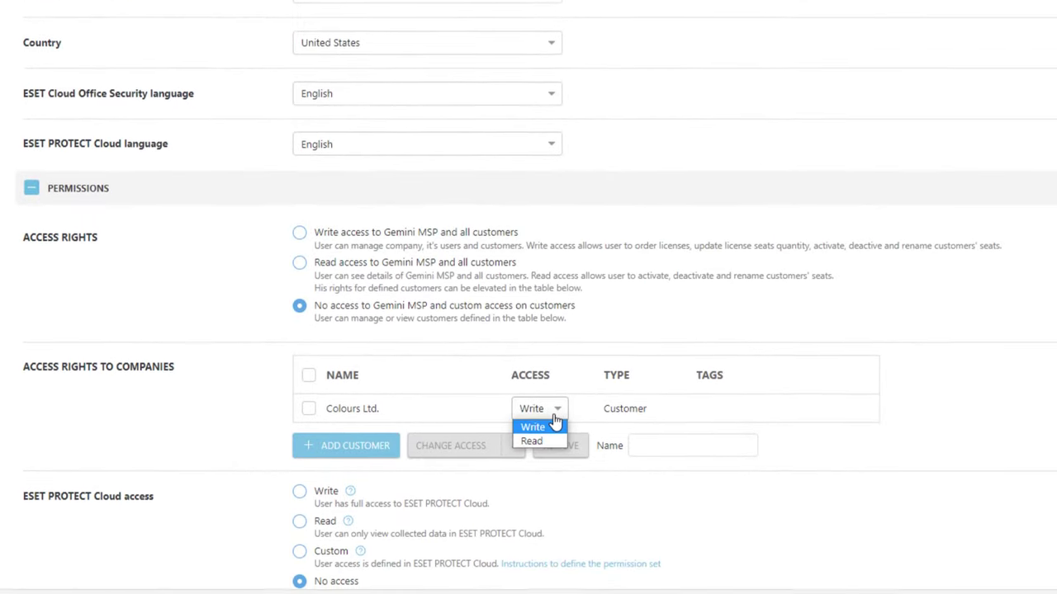
pyautogui.click(531, 439)
pyautogui.scroll(-1, 558, 413)
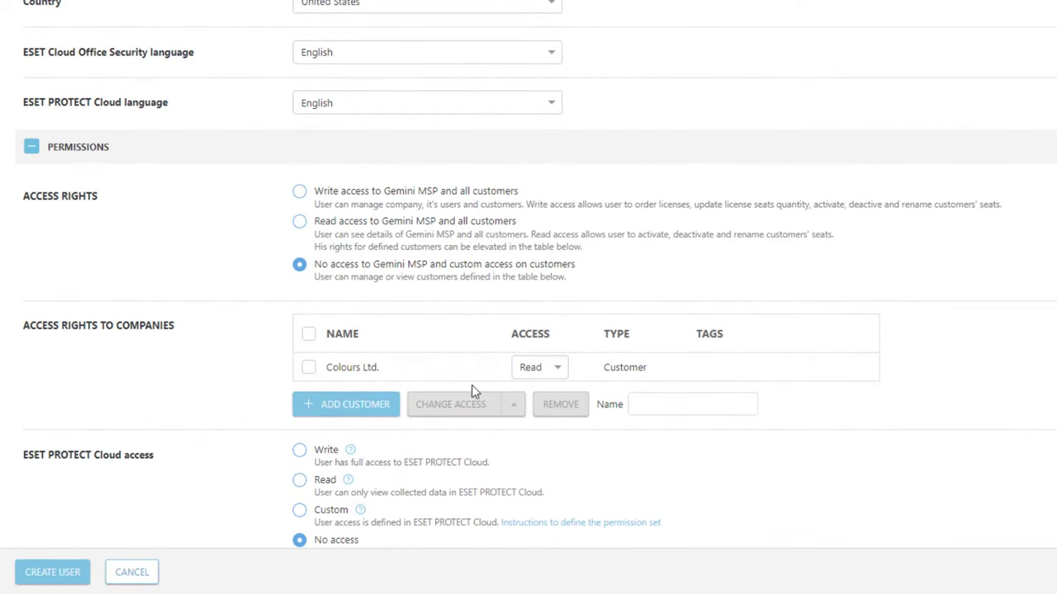
pyautogui.scroll(-1, 472, 388)
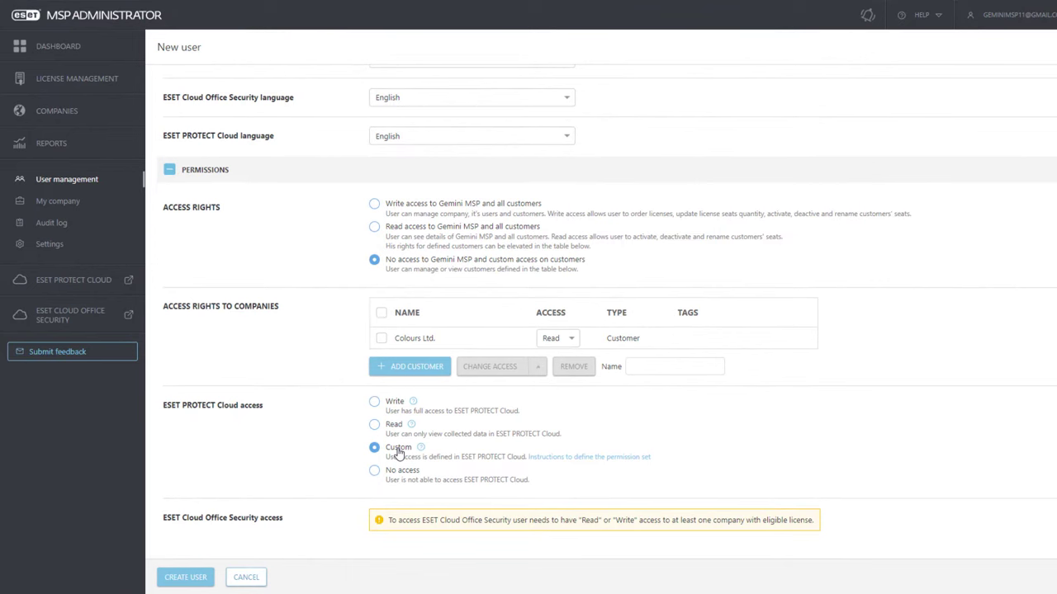
pyautogui.click(187, 576)
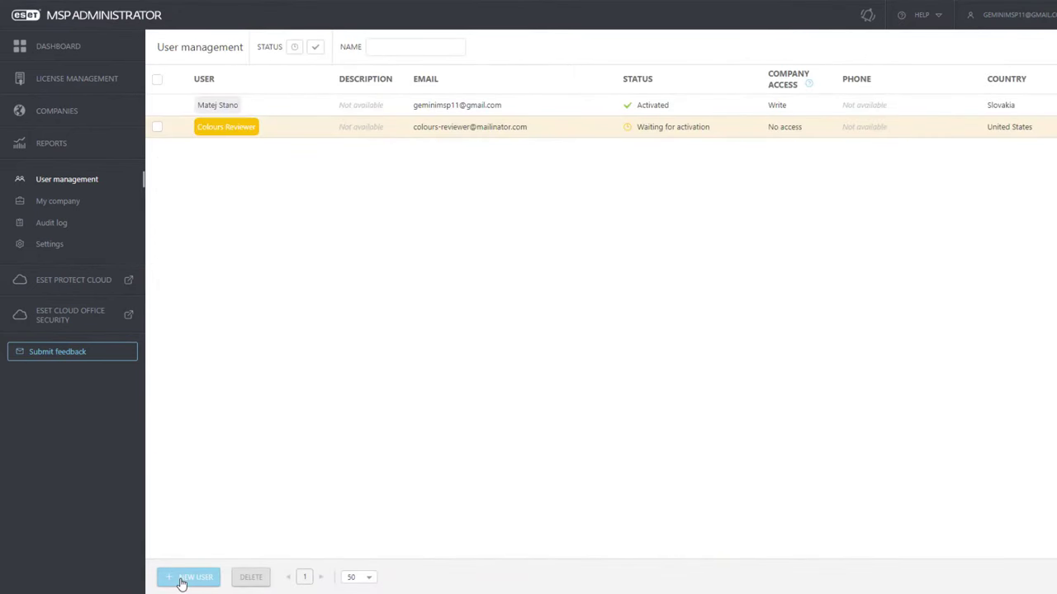
# - Start a second new user named Pets Co-manager and enter its e-mail address
pyautogui.click(188, 577)
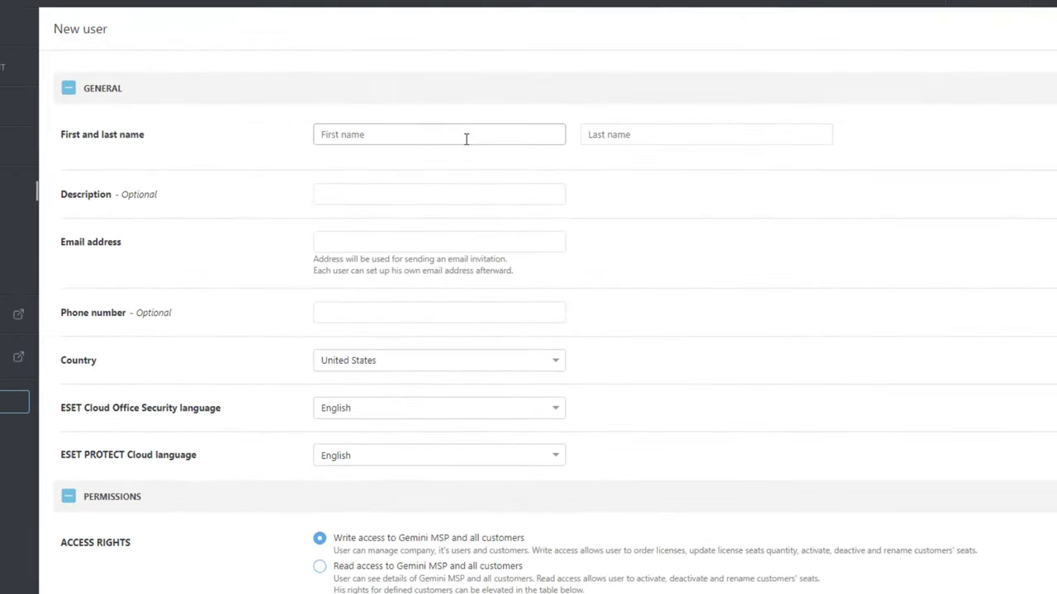
pyautogui.click(474, 137)
pyautogui.write('Pets')
pyautogui.click(622, 138)
pyautogui.click(702, 137)
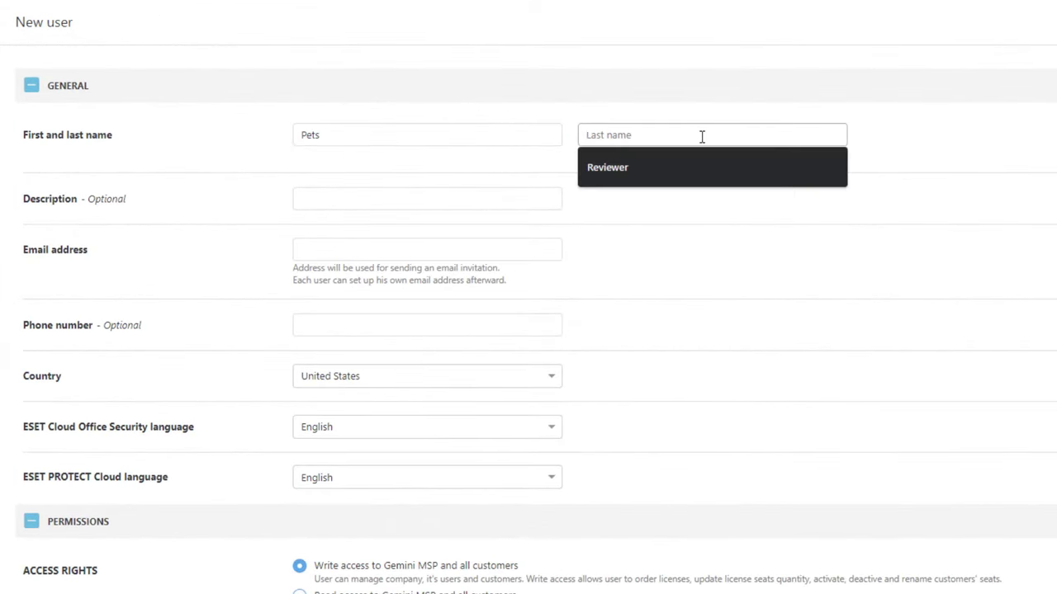
pyautogui.write('Co-manager')
pyautogui.click(496, 249)
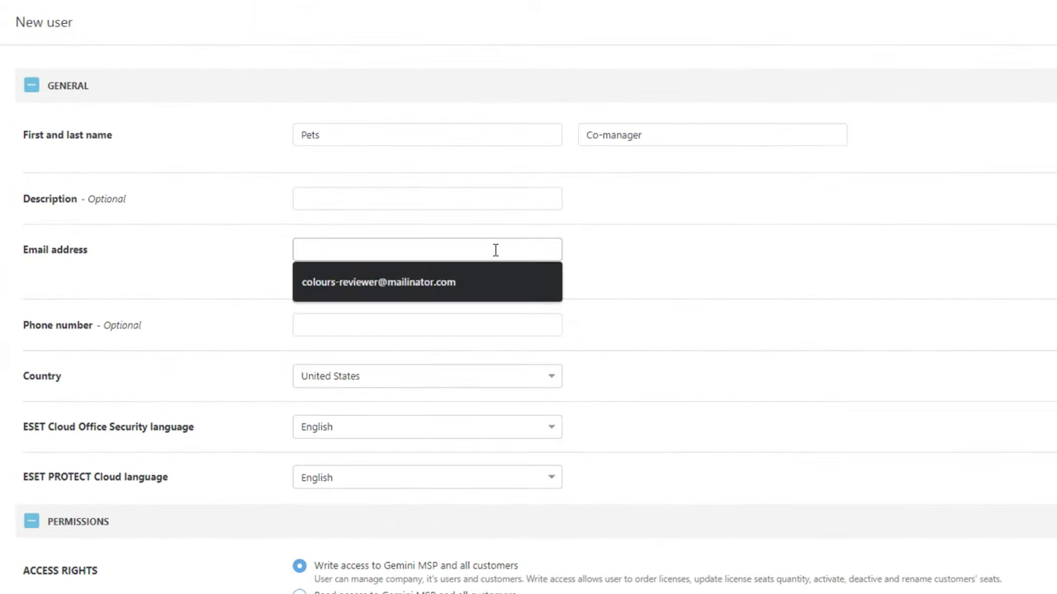
# - Grant Write access to Pets & Co. with Custom ESET PROTECT Cloud access, then create the user
pyautogui.scroll(-2, 490, 328)
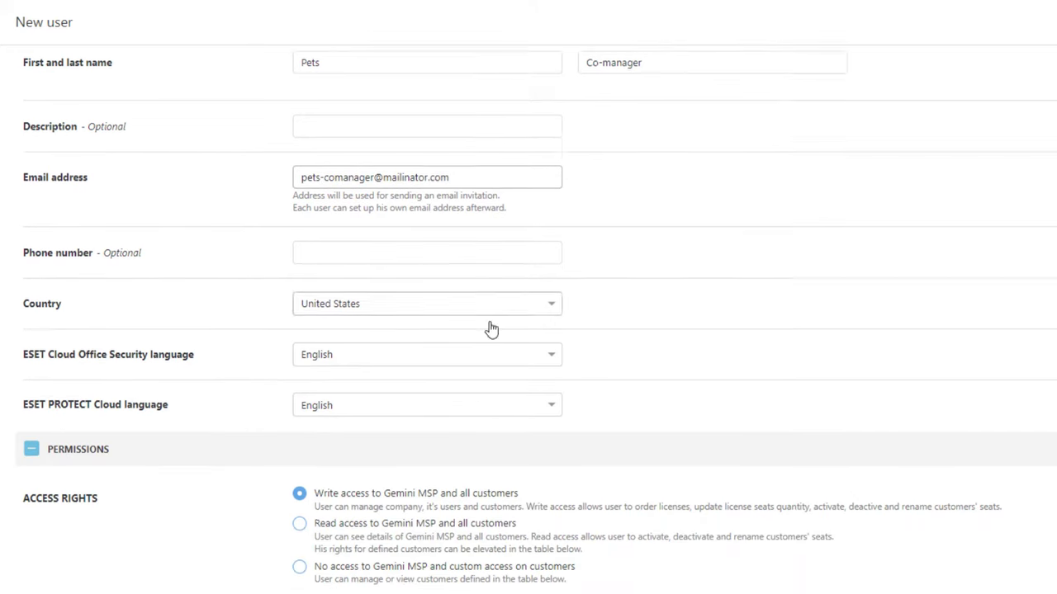
pyautogui.click(298, 485)
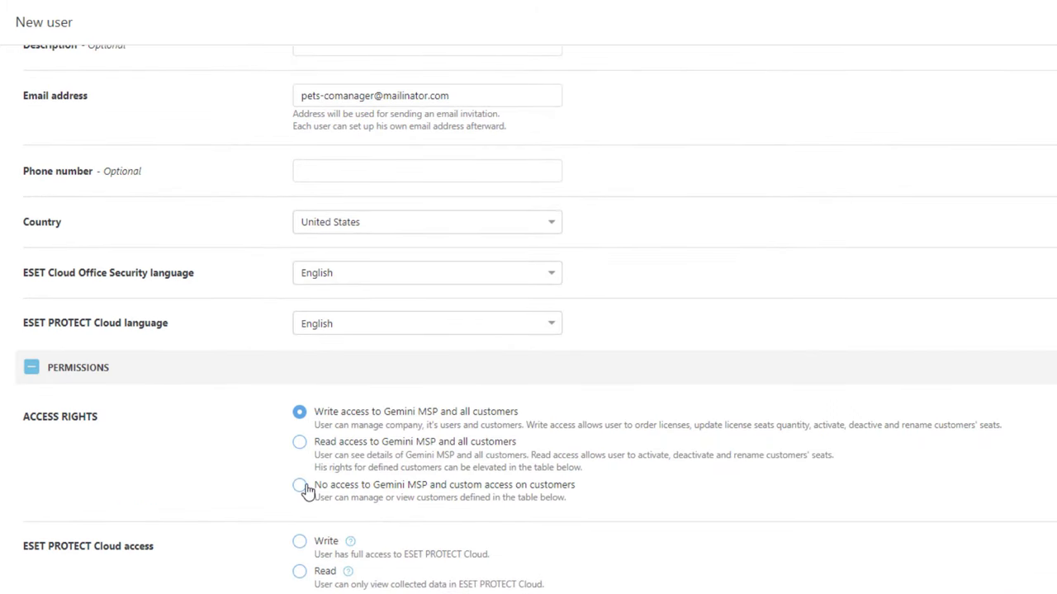
pyautogui.click(351, 548)
pyautogui.click(373, 401)
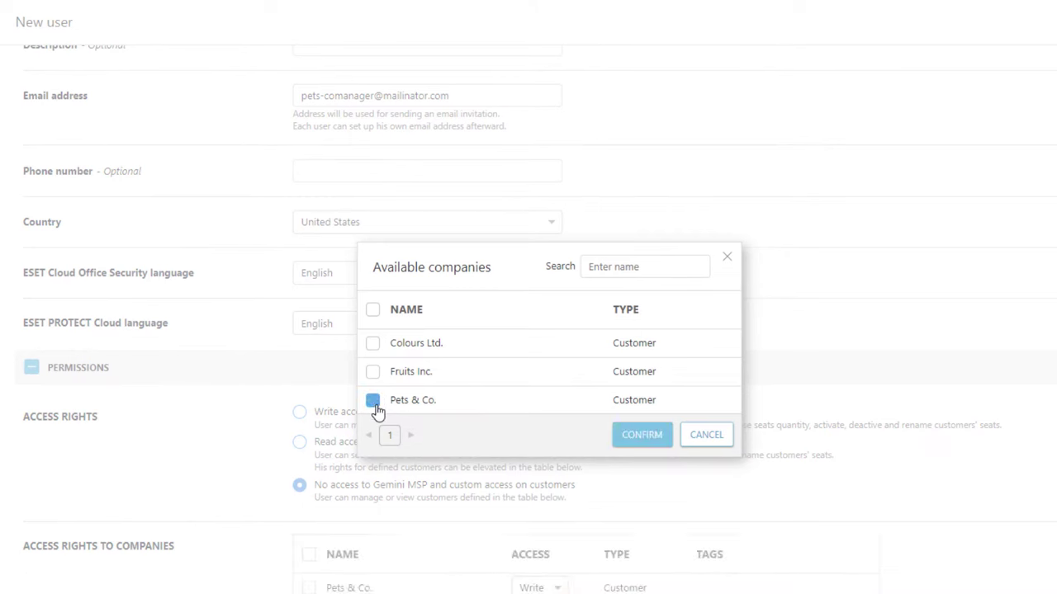
pyautogui.click(652, 437)
pyautogui.scroll(-1, 640, 417)
pyautogui.scroll(-1, 641, 417)
pyautogui.click(555, 444)
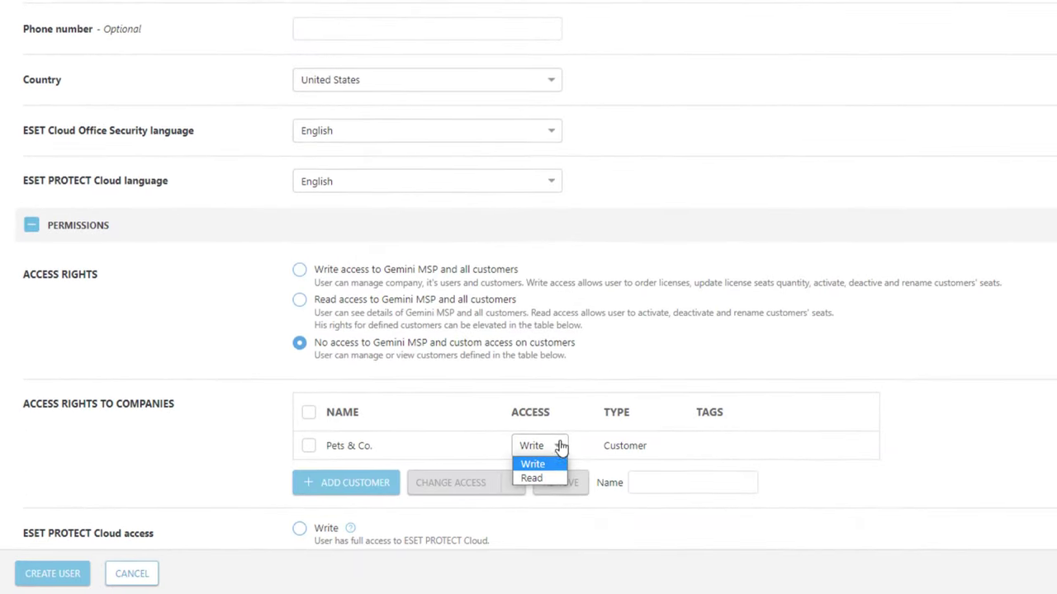
pyautogui.click(552, 462)
pyautogui.scroll(-2, 552, 462)
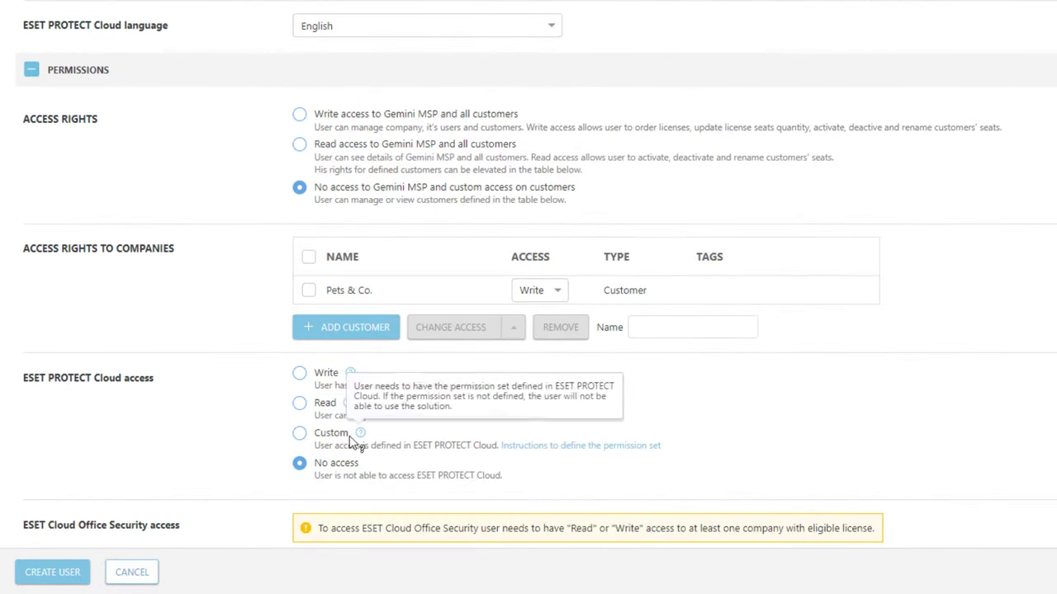
pyautogui.click(302, 436)
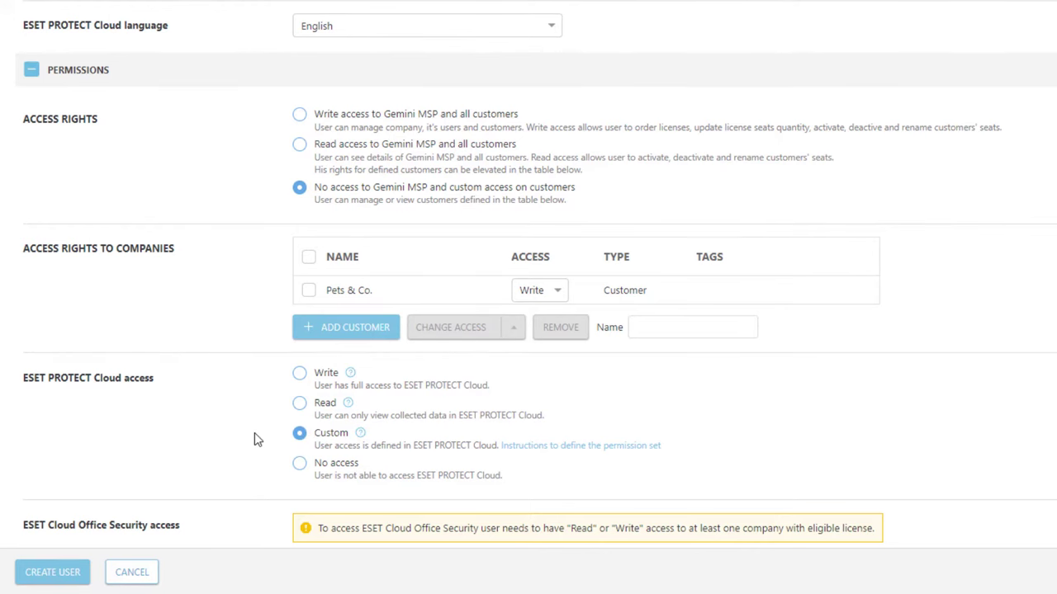
pyautogui.click(46, 576)
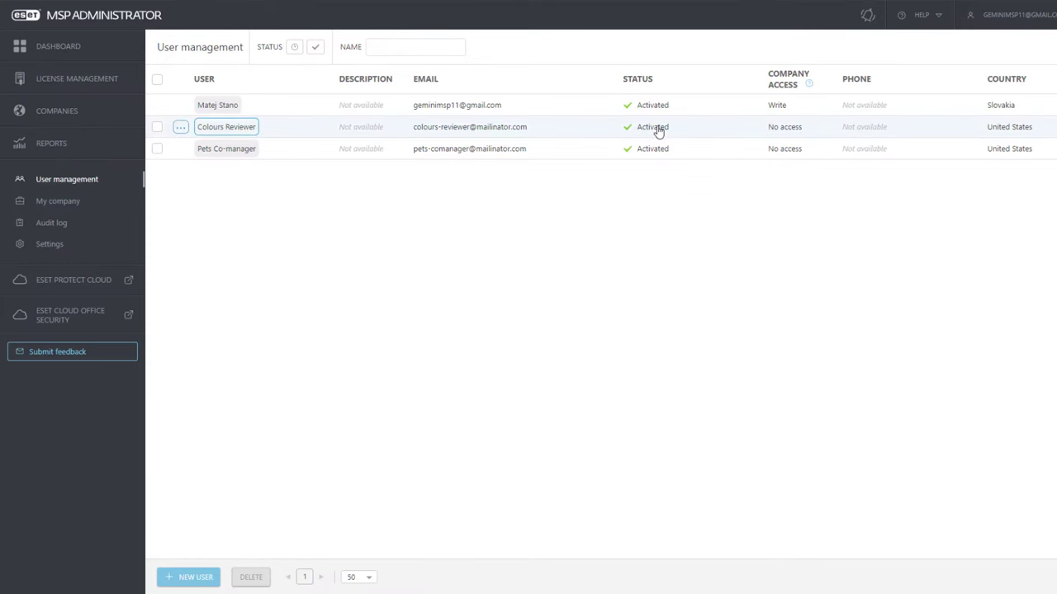
# - In ESET PROTECT Cloud's user accounts, start mapping the Colours Reviewer account
pyautogui.click(60, 50)
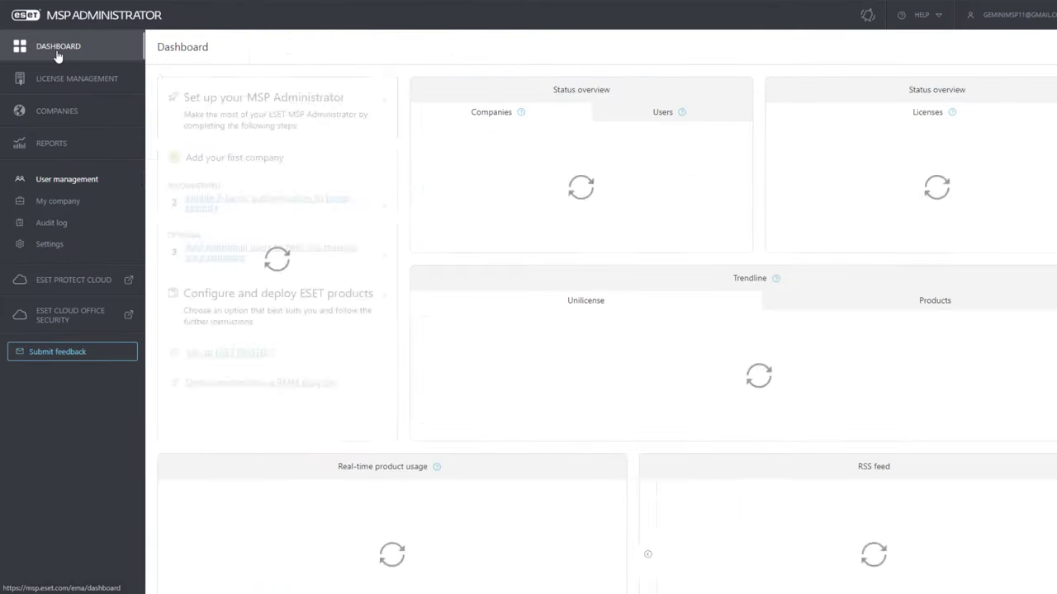
pyautogui.click(280, 101)
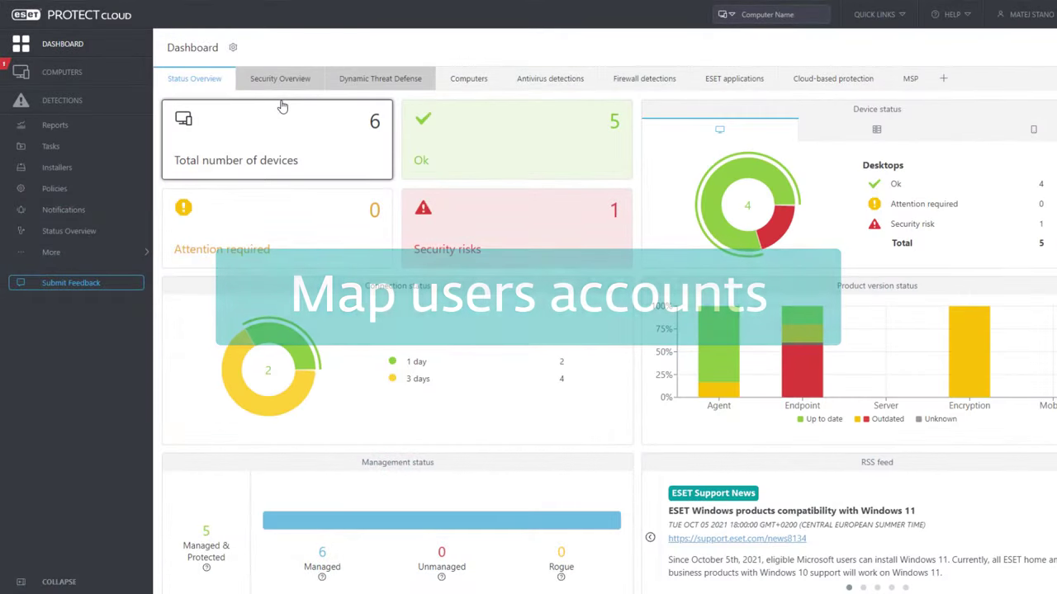
pyautogui.click(52, 251)
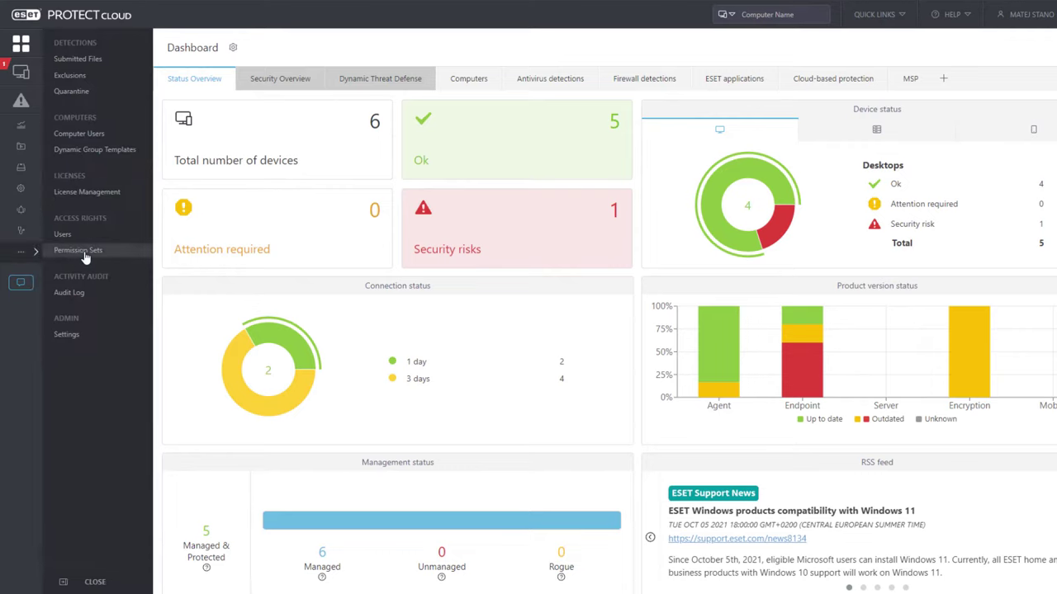
pyautogui.click(83, 236)
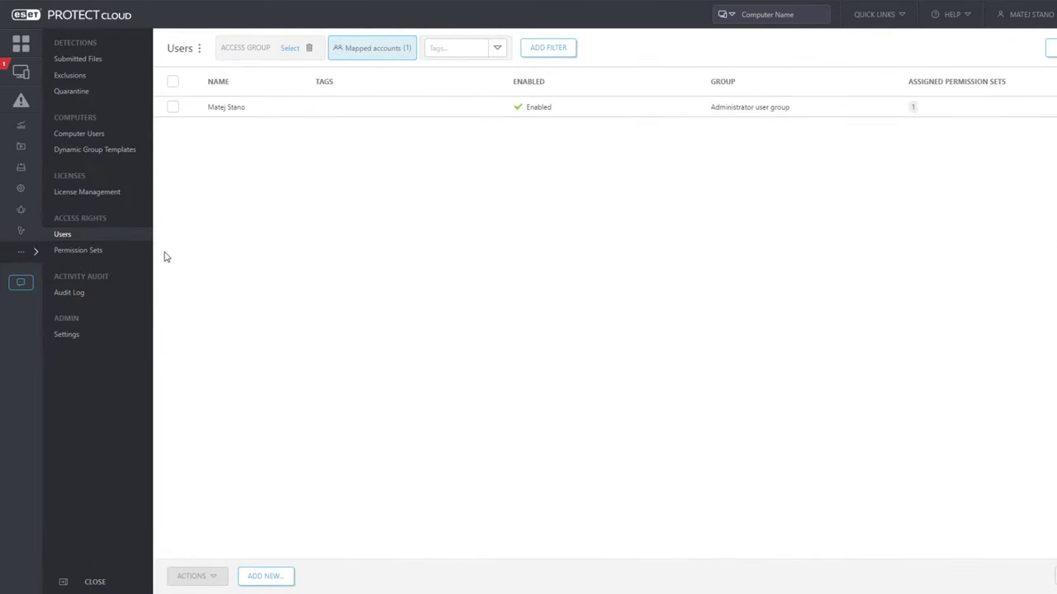
pyautogui.click(276, 577)
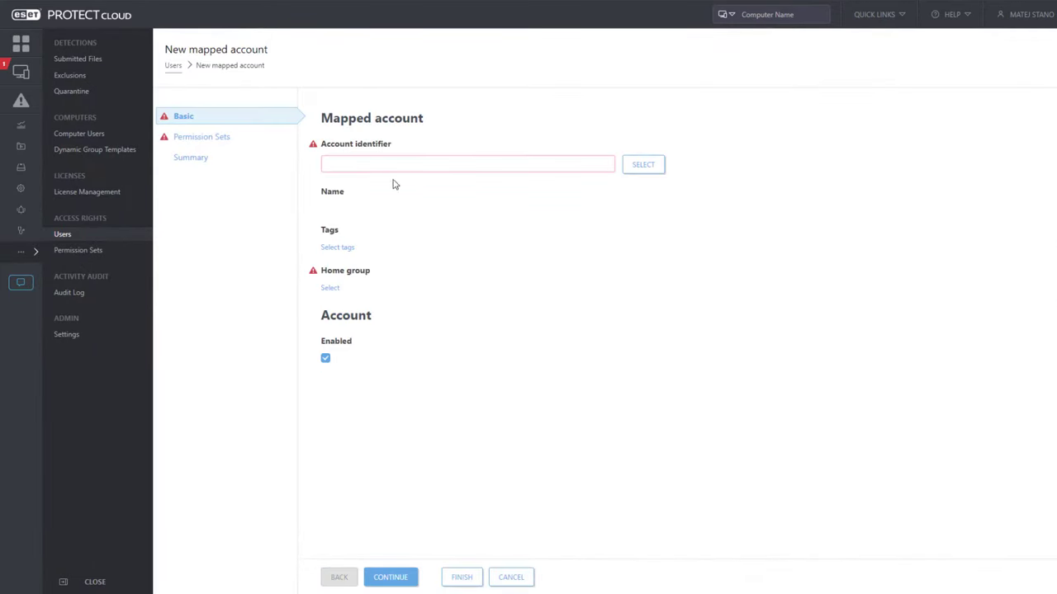
pyautogui.click(643, 165)
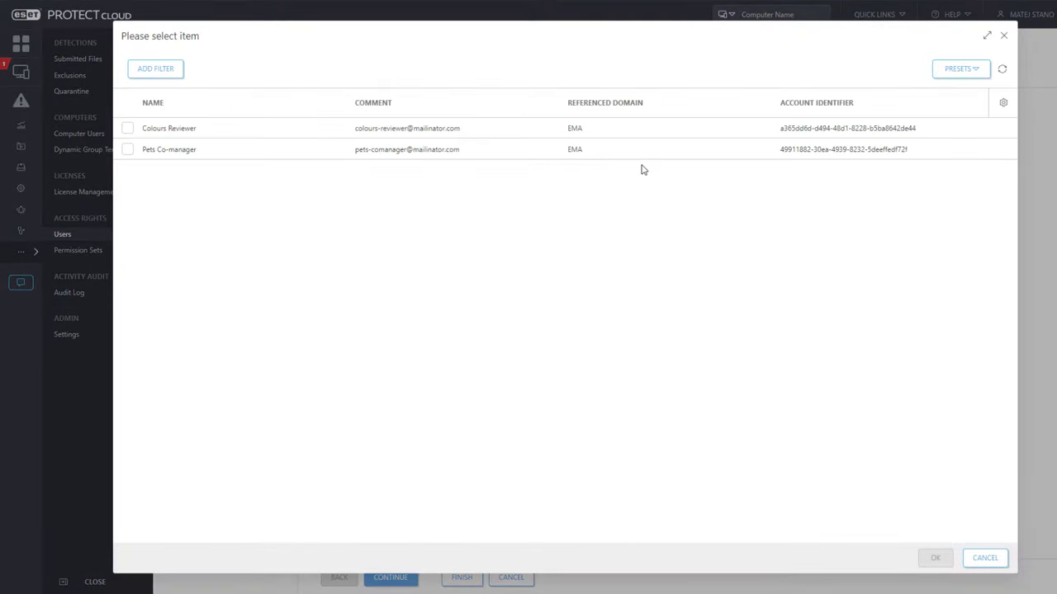
pyautogui.click(126, 129)
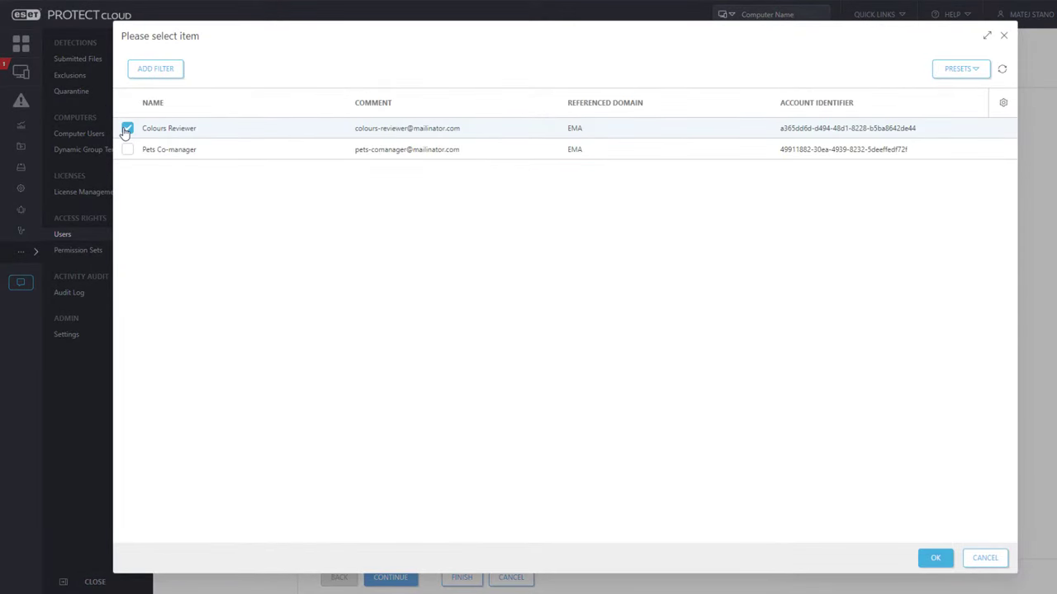
pyautogui.click(935, 558)
# - Set Colours Ltd. under Gemini MSP as the account's home group
pyautogui.click(331, 287)
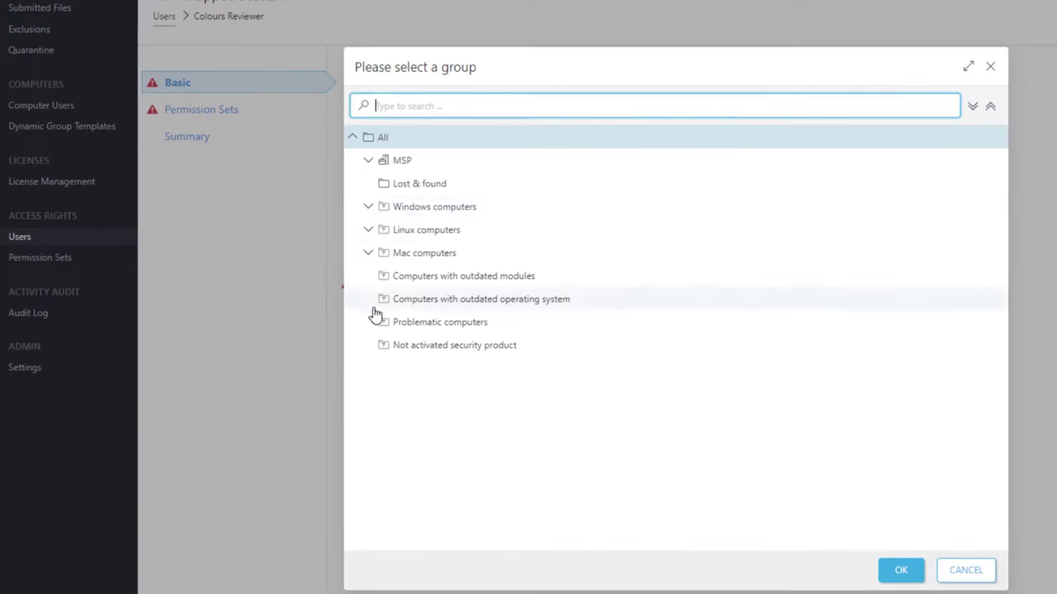
pyautogui.click(368, 160)
pyautogui.click(390, 206)
pyautogui.click(511, 254)
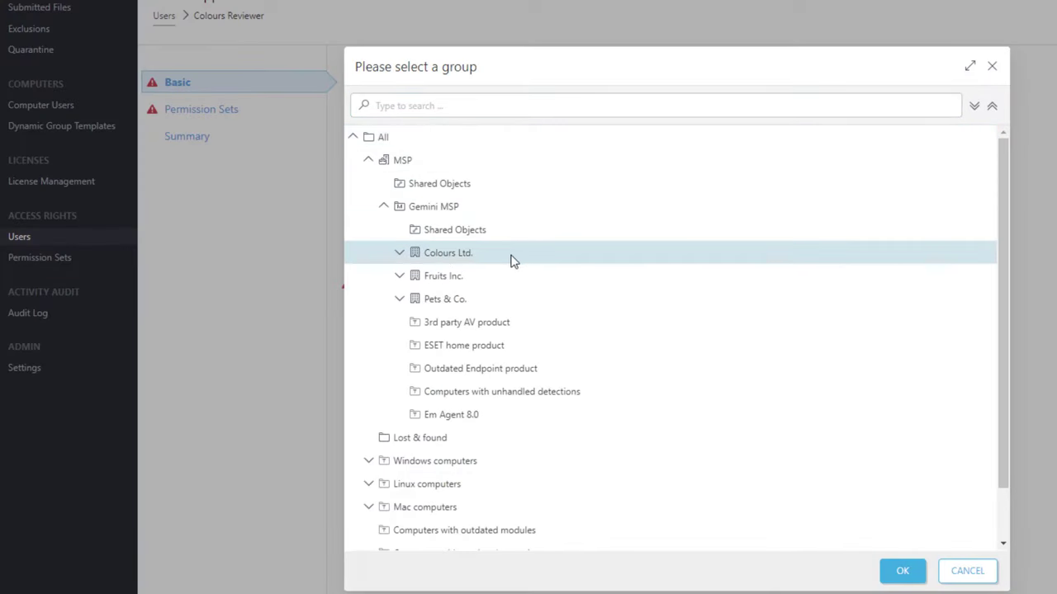
pyautogui.click(898, 575)
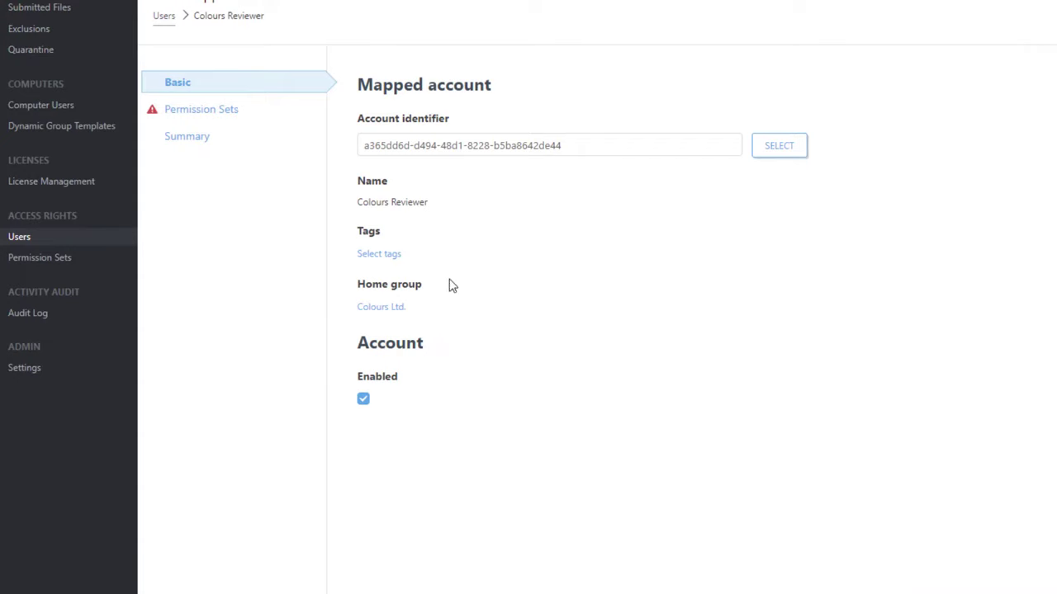
pyautogui.click(203, 114)
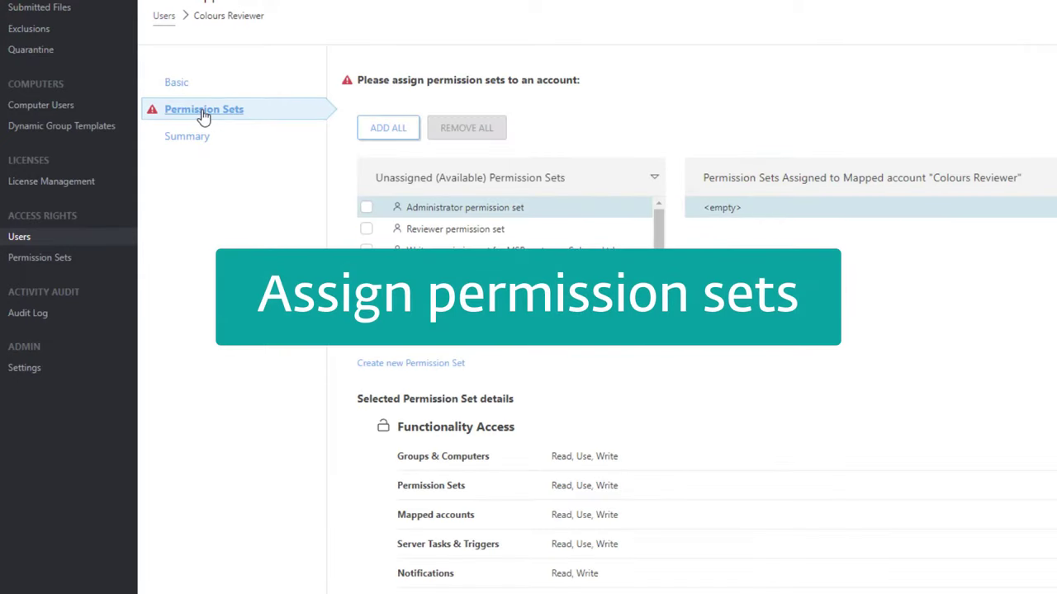
# - Assign the Reviewer and Colours Ltd. shared static groups write sets, then finish the account
pyautogui.click(367, 229)
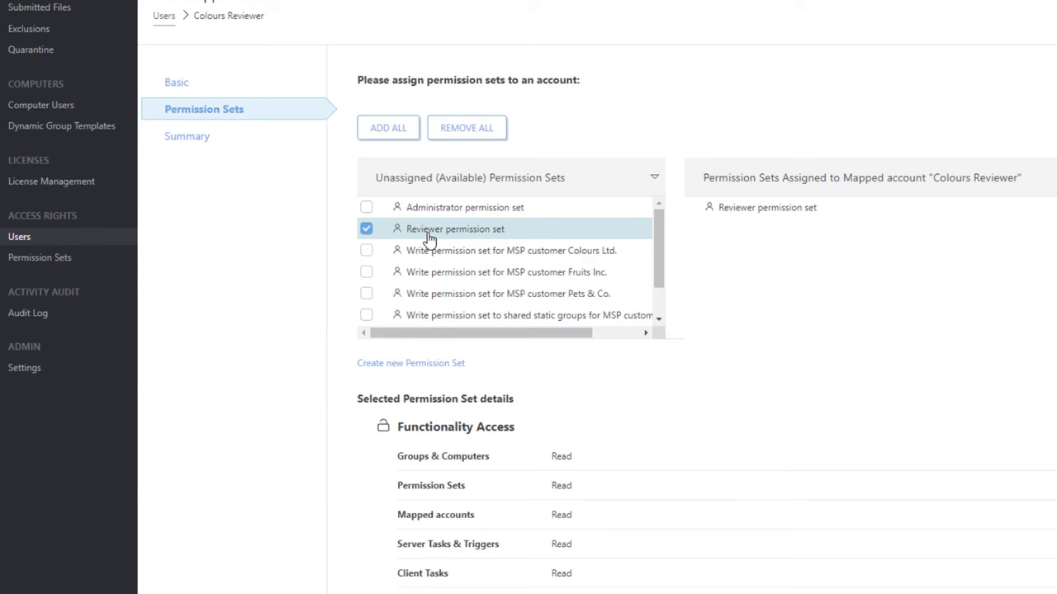
pyautogui.scroll(-2, 430, 244)
pyautogui.moveTo(590, 333); pyautogui.dragTo(638, 337)
pyautogui.click(399, 331)
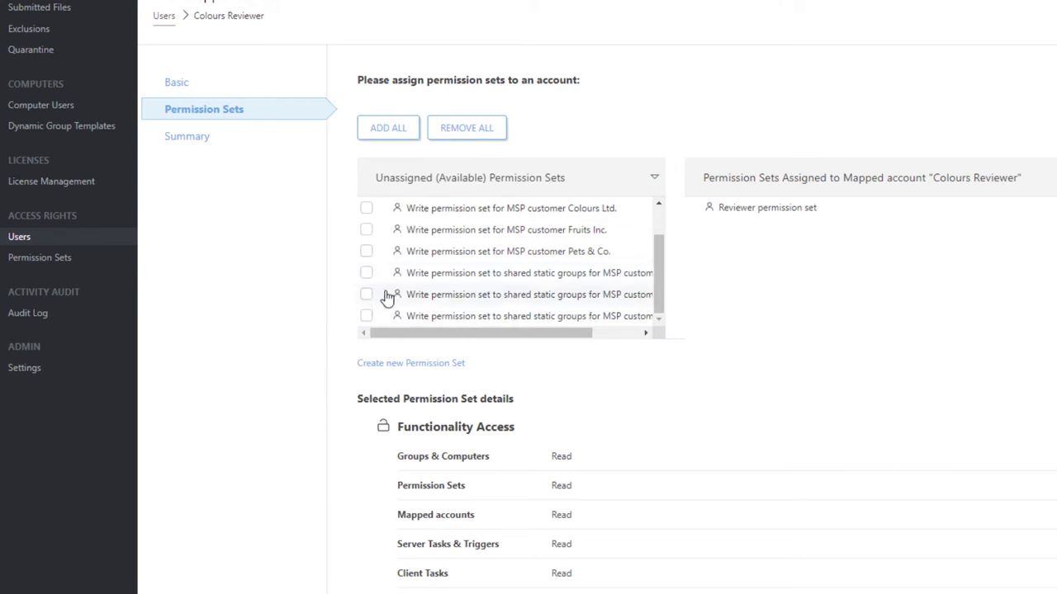
pyautogui.click(366, 273)
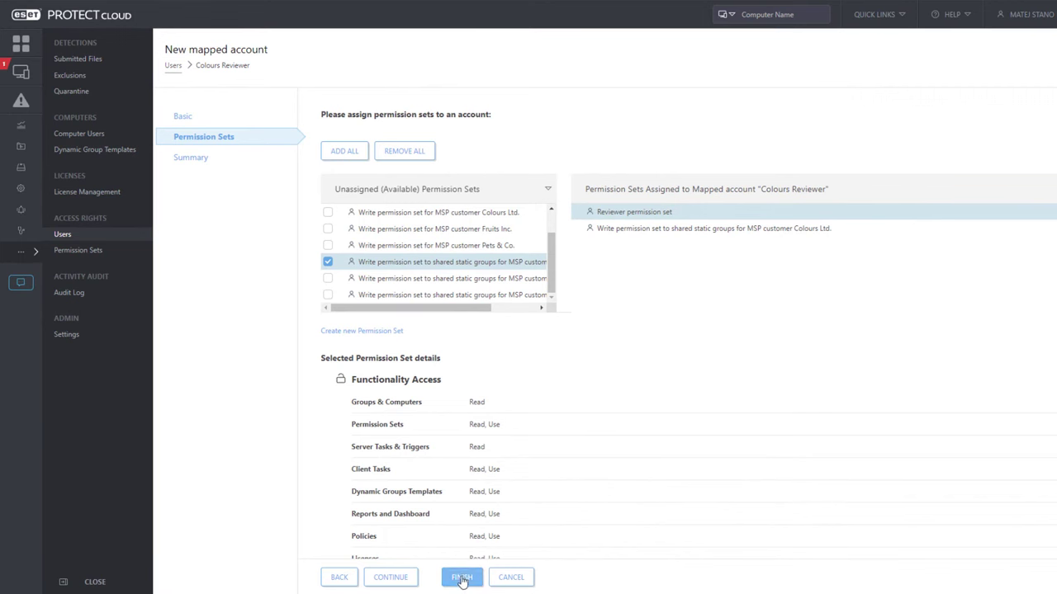
pyautogui.click(462, 579)
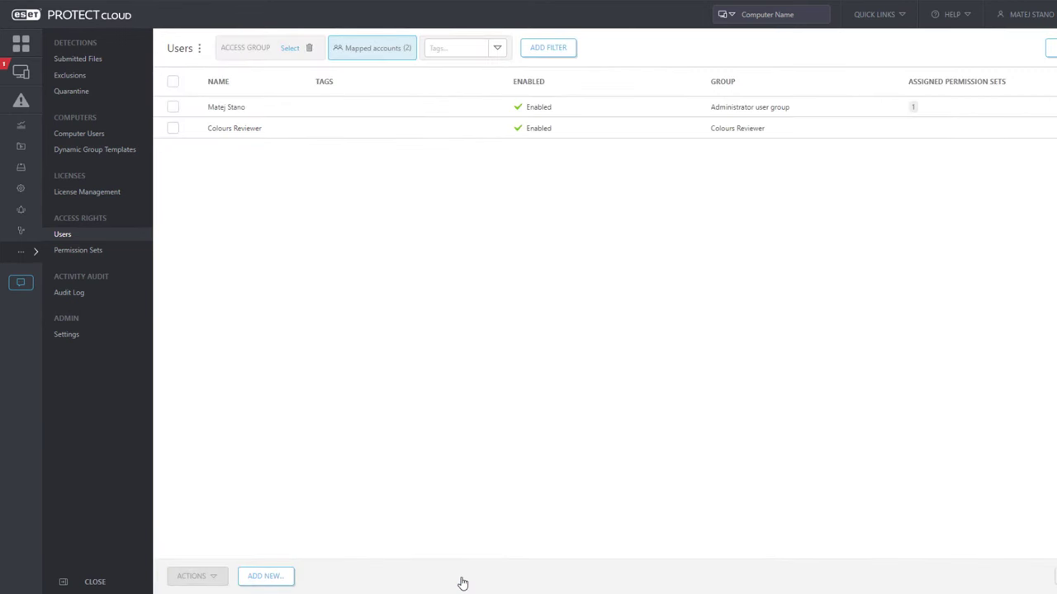
# - Map the Pets Co-manager account with Pets & Co. under Gemini MSP as home group
pyautogui.click(265, 576)
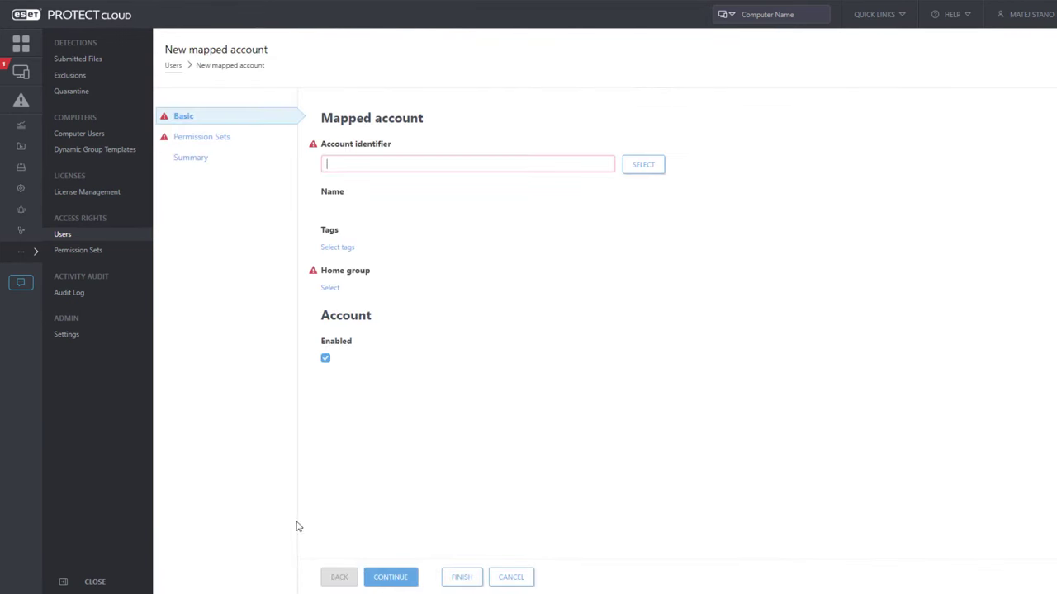
pyautogui.click(637, 169)
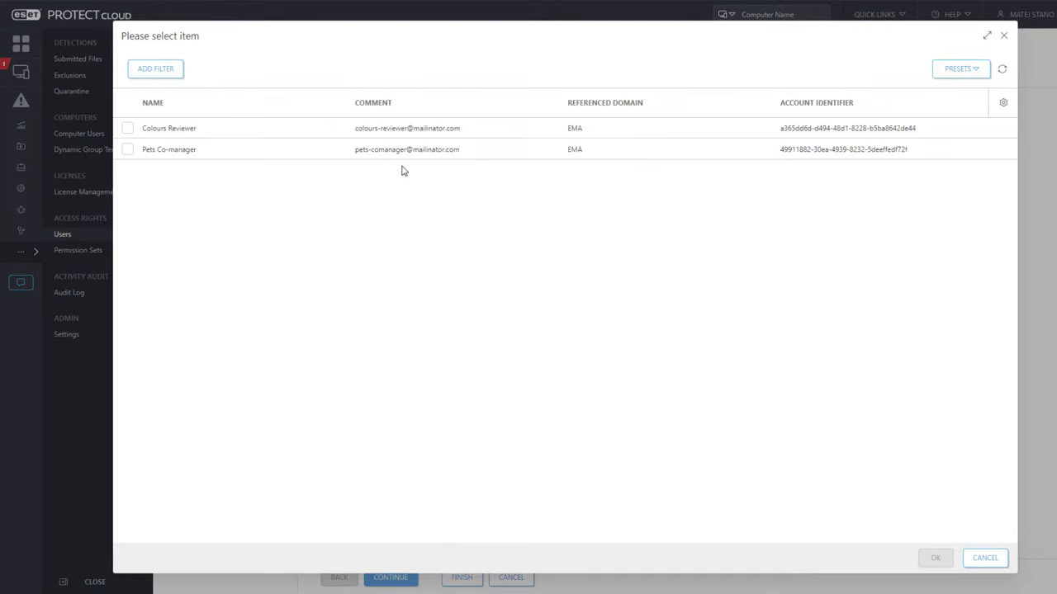
pyautogui.click(127, 149)
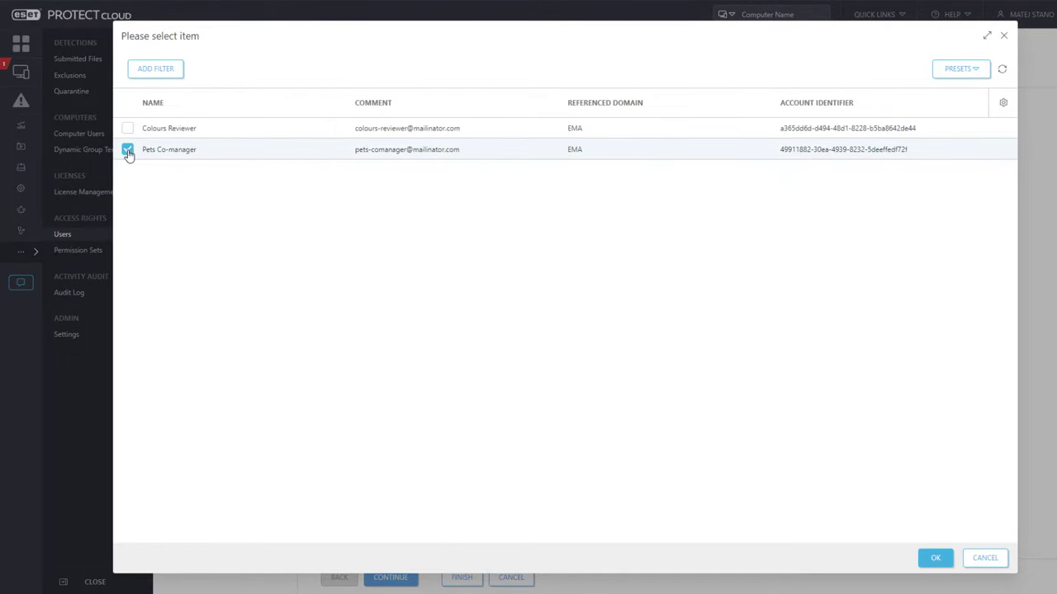
pyautogui.click(936, 558)
pyautogui.click(329, 287)
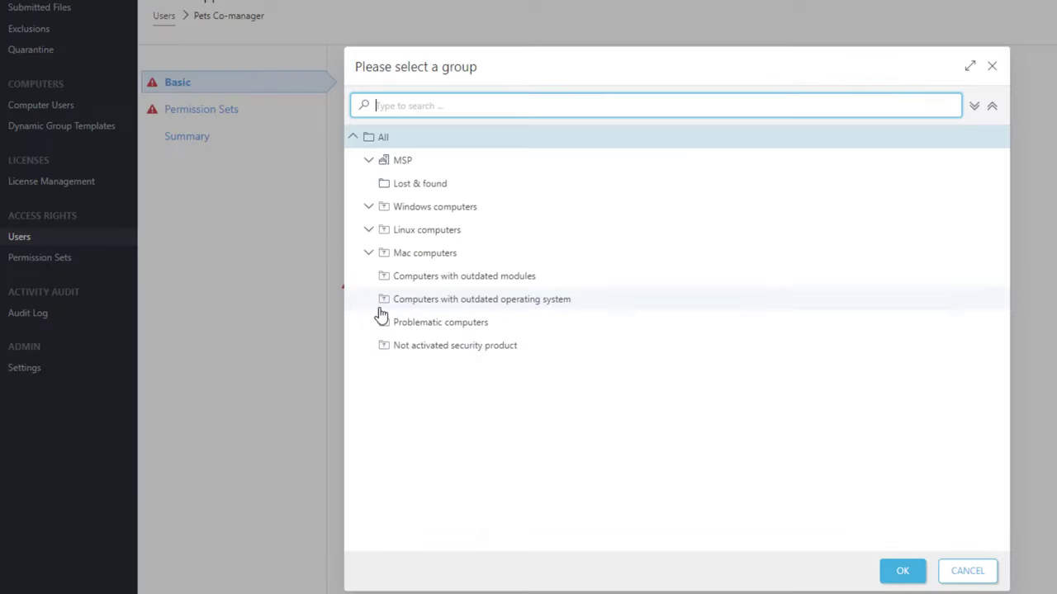
pyautogui.click(368, 160)
pyautogui.click(383, 206)
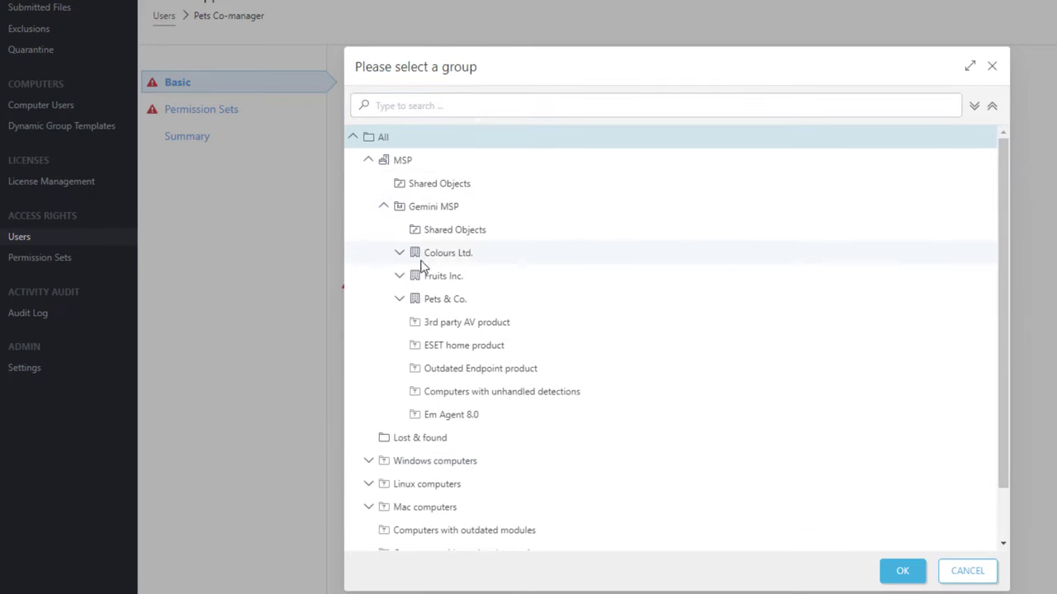
pyautogui.click(456, 300)
pyautogui.click(901, 575)
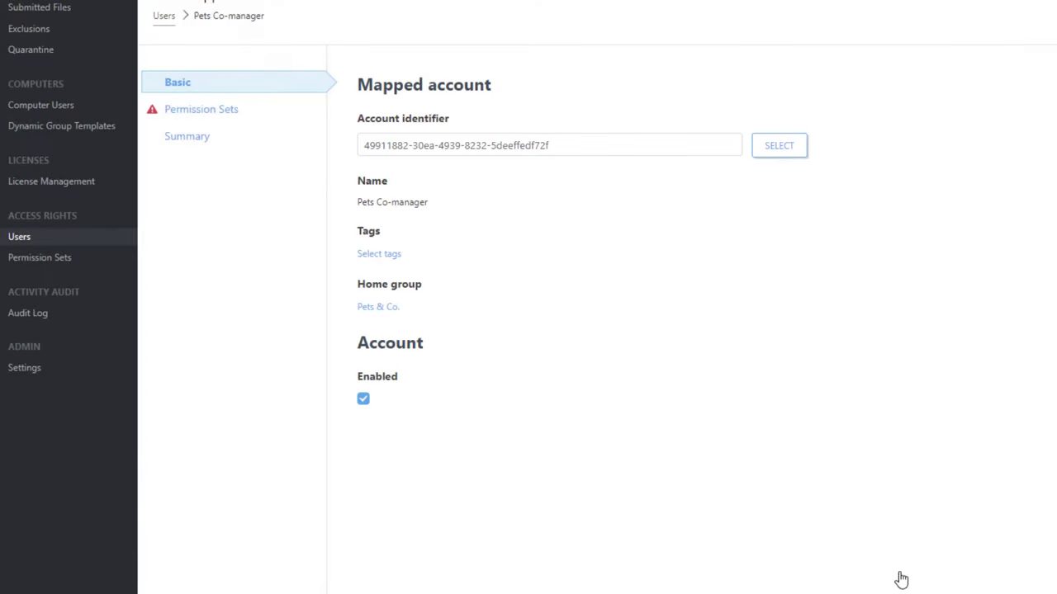
pyautogui.click(195, 110)
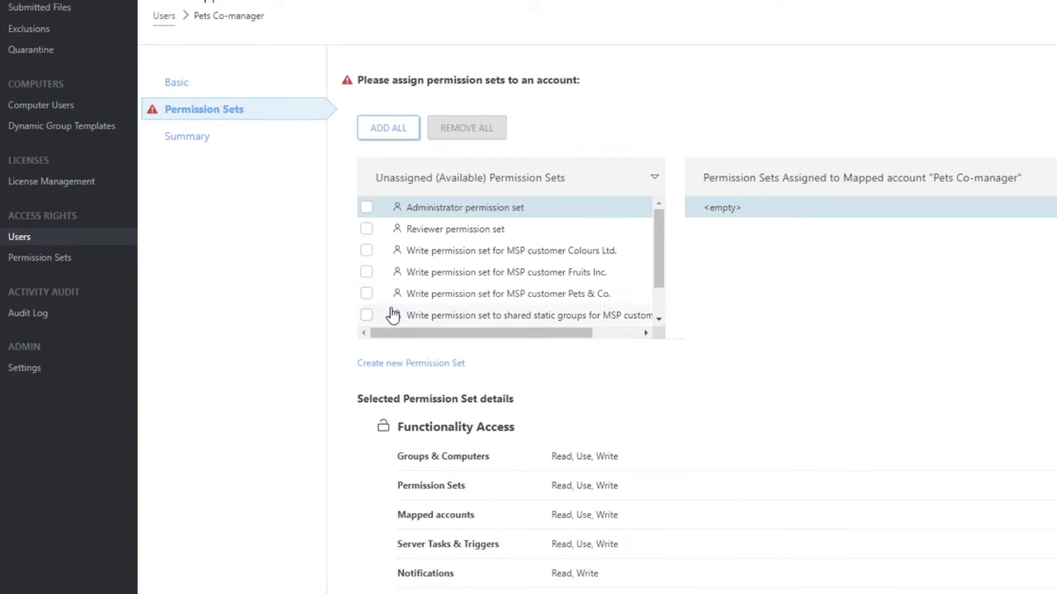
# - Assign the Pets & Co. write and shared static groups write sets, then finish
pyautogui.click(366, 296)
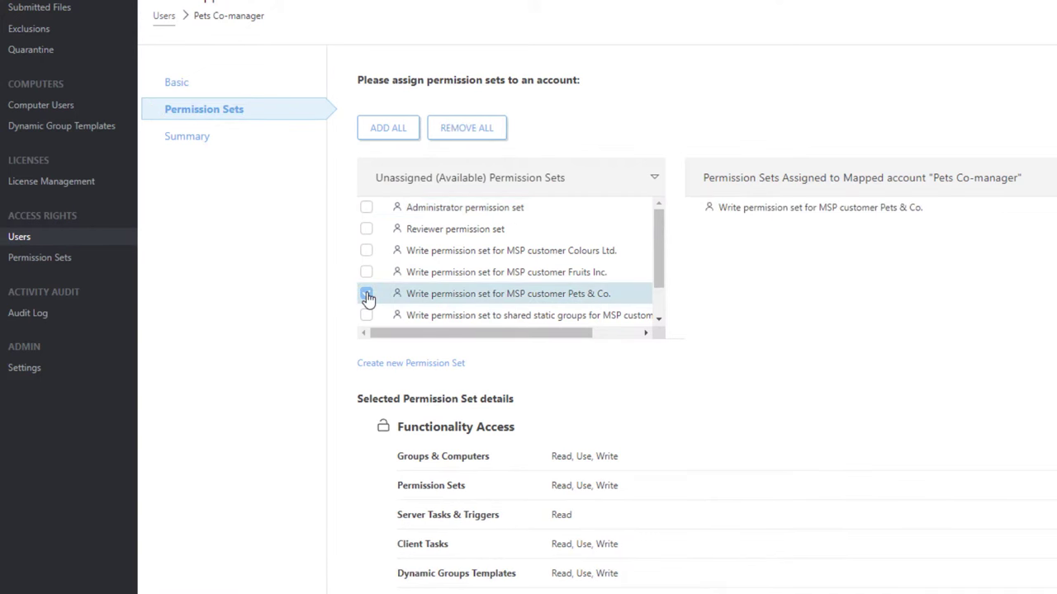
pyautogui.scroll(-2, 367, 306)
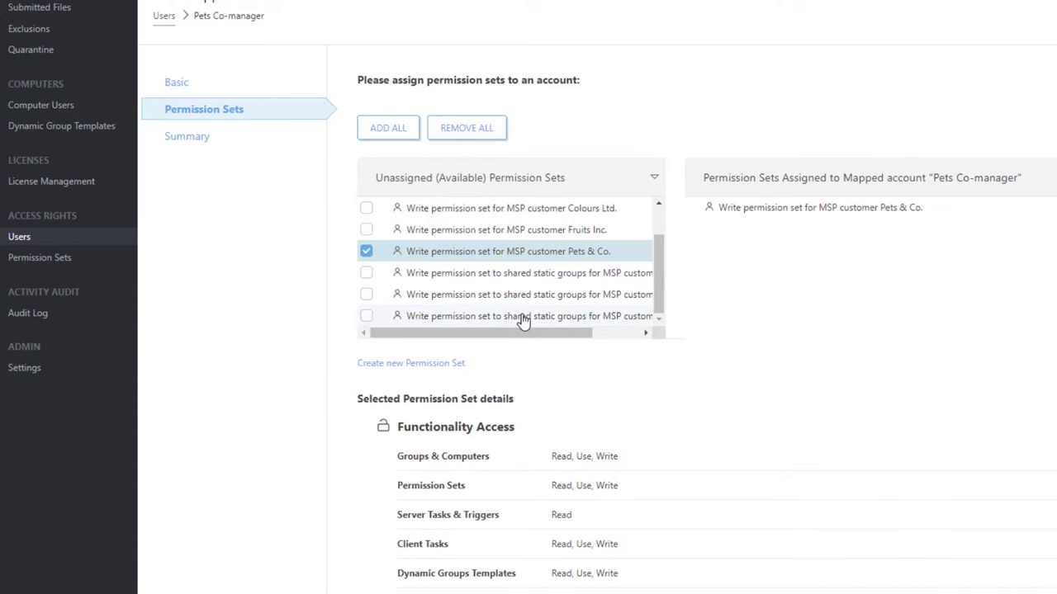
pyautogui.click(606, 332)
pyautogui.moveTo(613, 332); pyautogui.dragTo(479, 335)
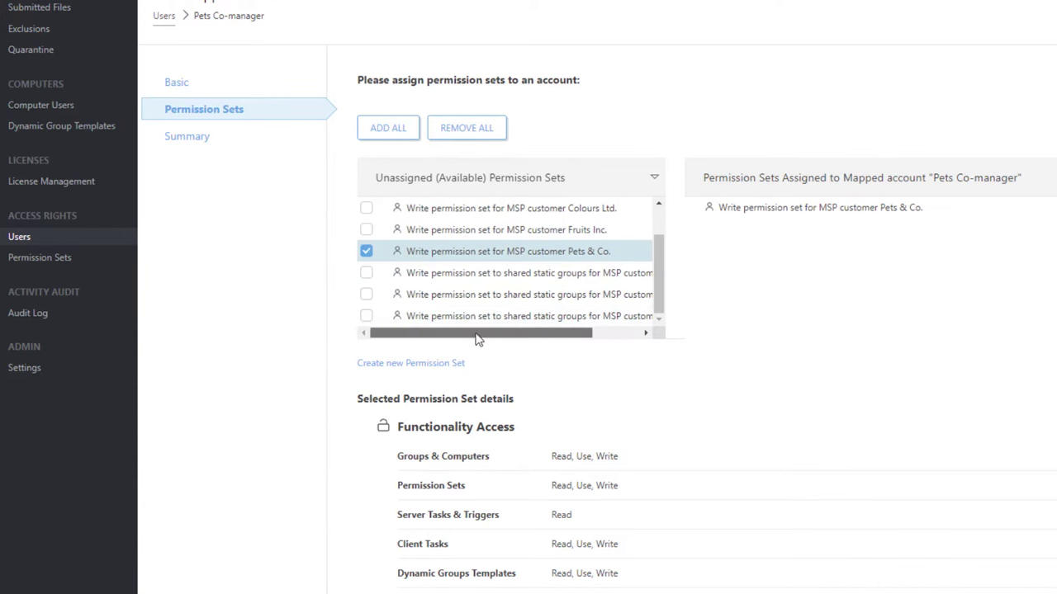
pyautogui.click(366, 317)
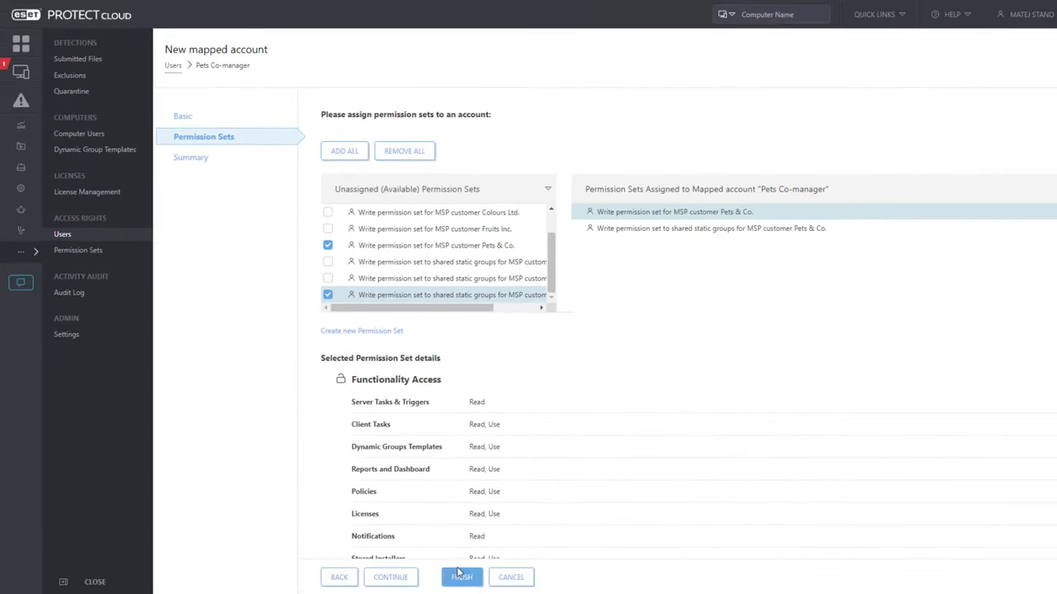
pyautogui.click(464, 580)
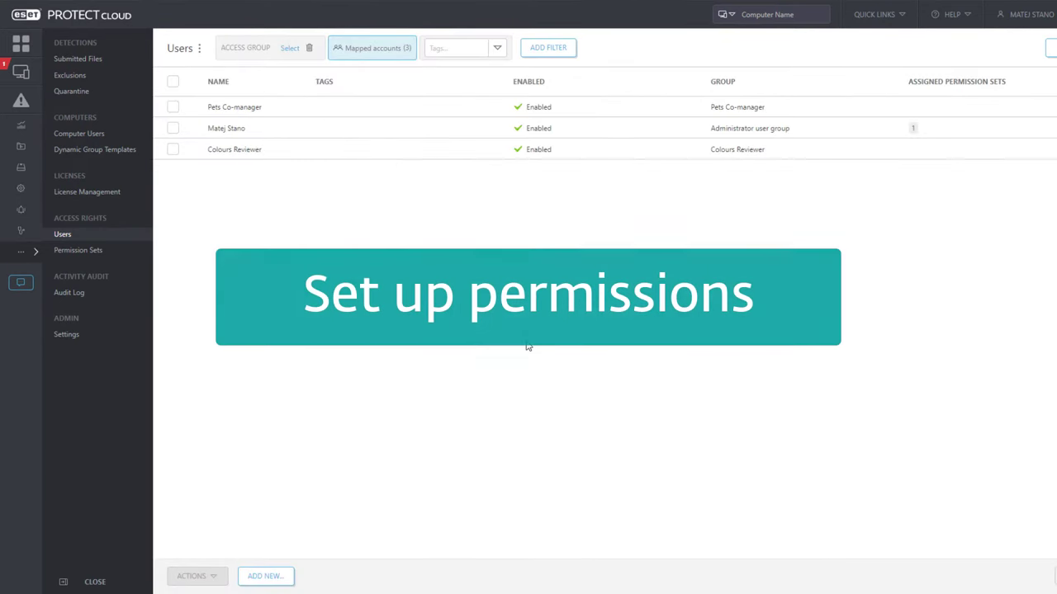
# - Edit the Reviewer set to swap the All static group for Gemini MSP > Colours Ltd., then save
pyautogui.click(82, 251)
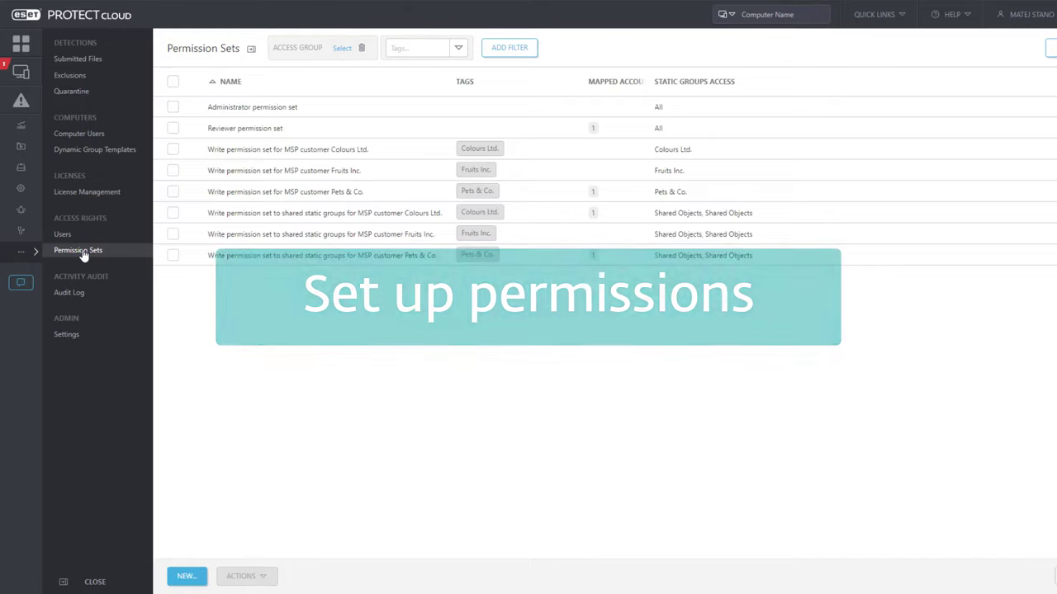
pyautogui.click(233, 103)
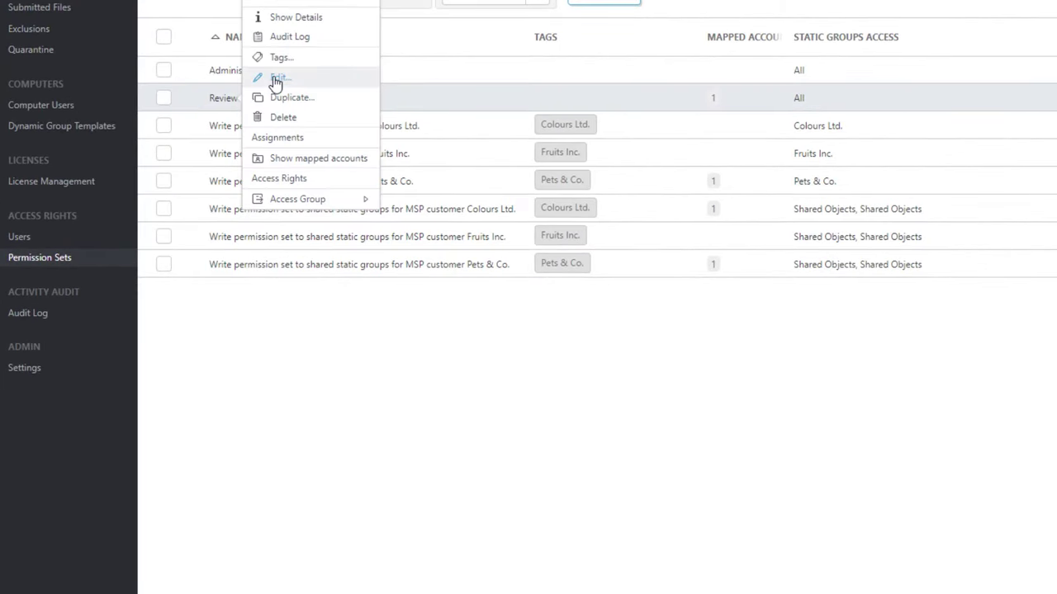
pyautogui.click(275, 78)
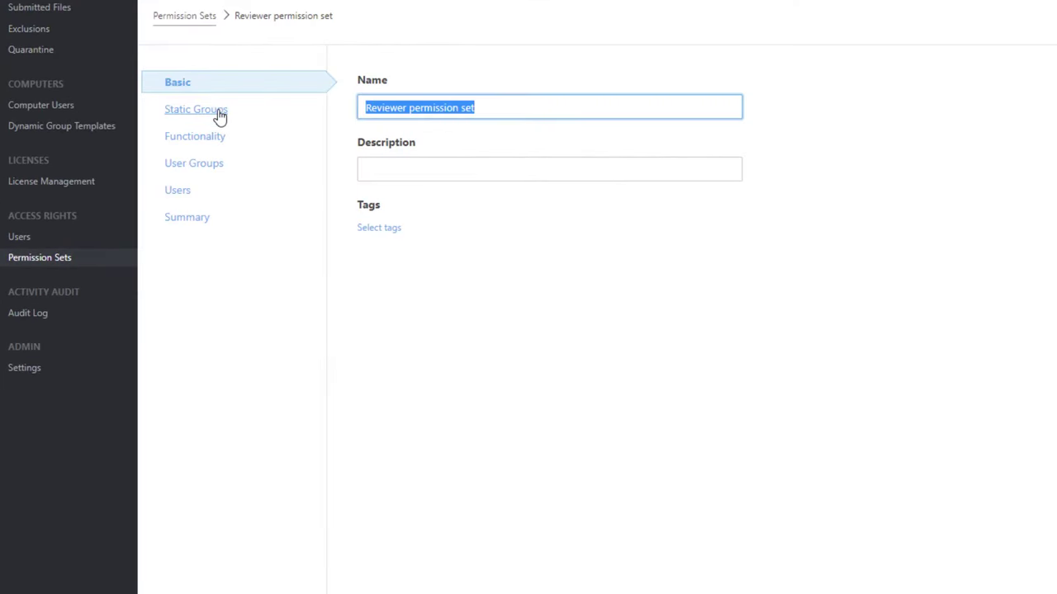
pyautogui.click(219, 117)
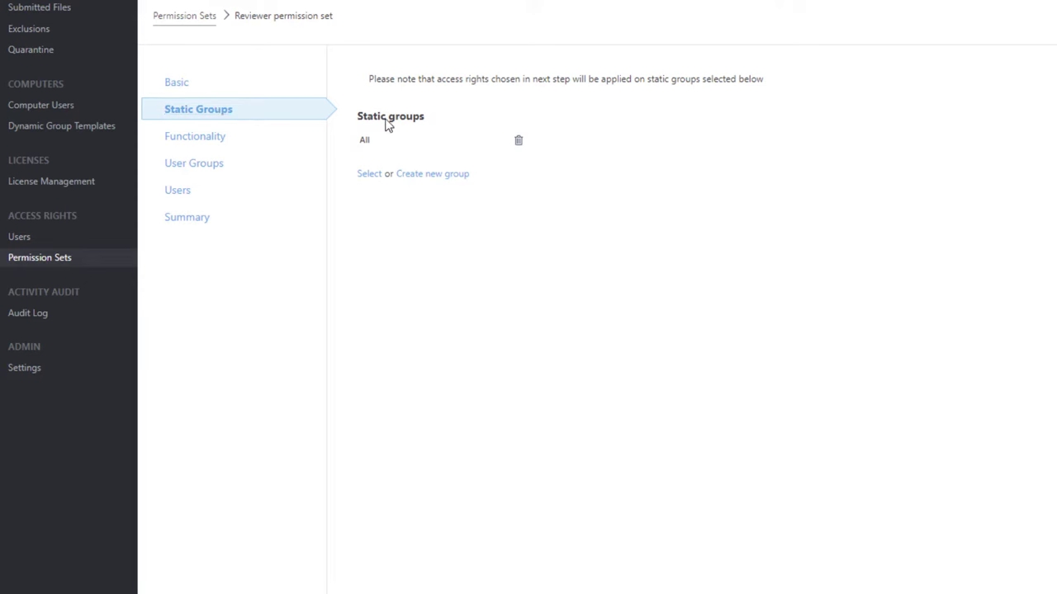
pyautogui.click(518, 140)
pyautogui.click(368, 156)
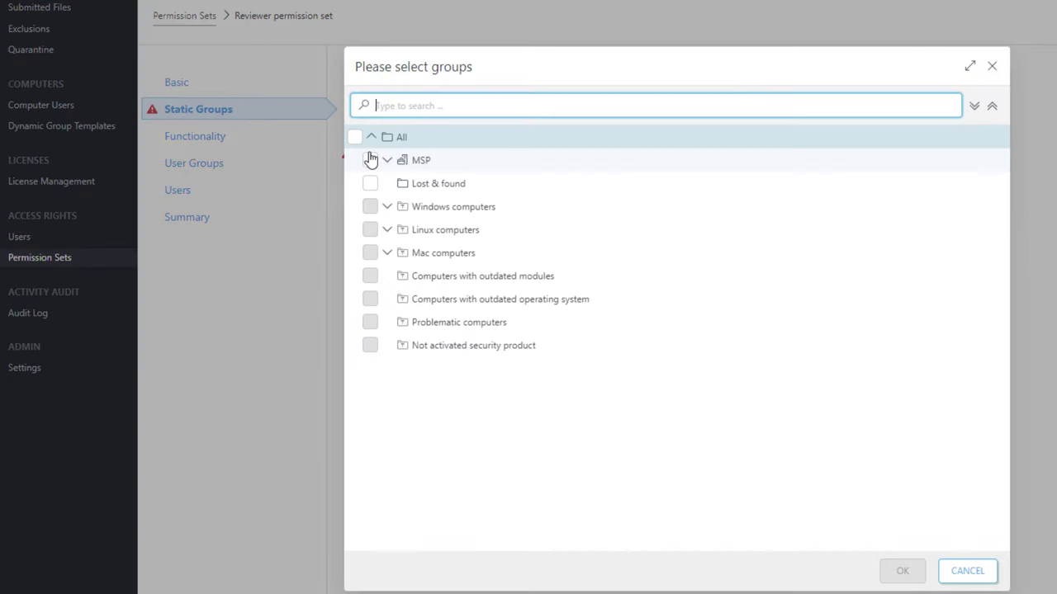
pyautogui.click(386, 160)
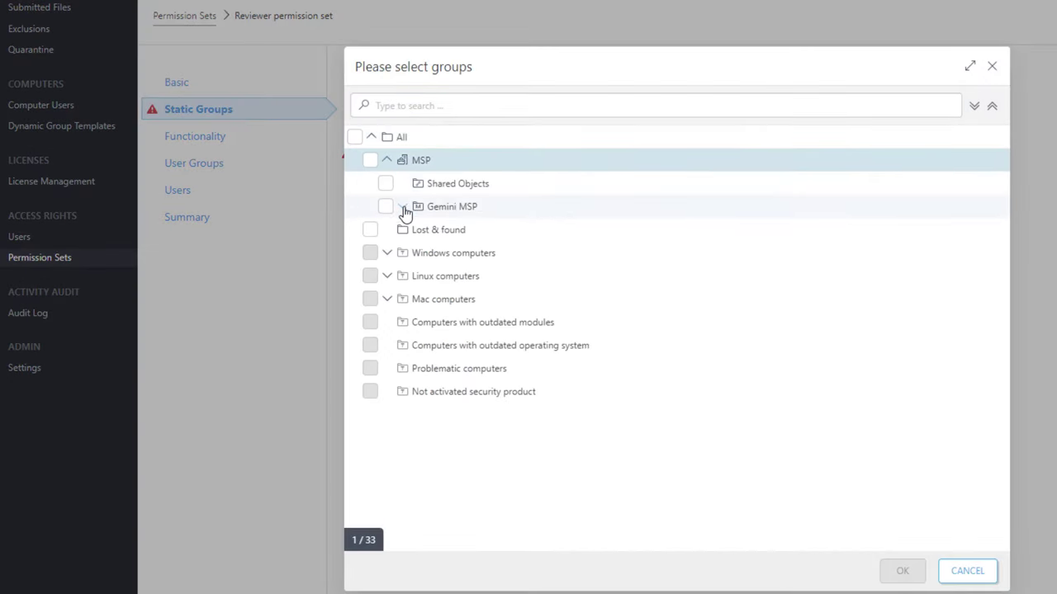
pyautogui.click(402, 206)
pyautogui.click(401, 254)
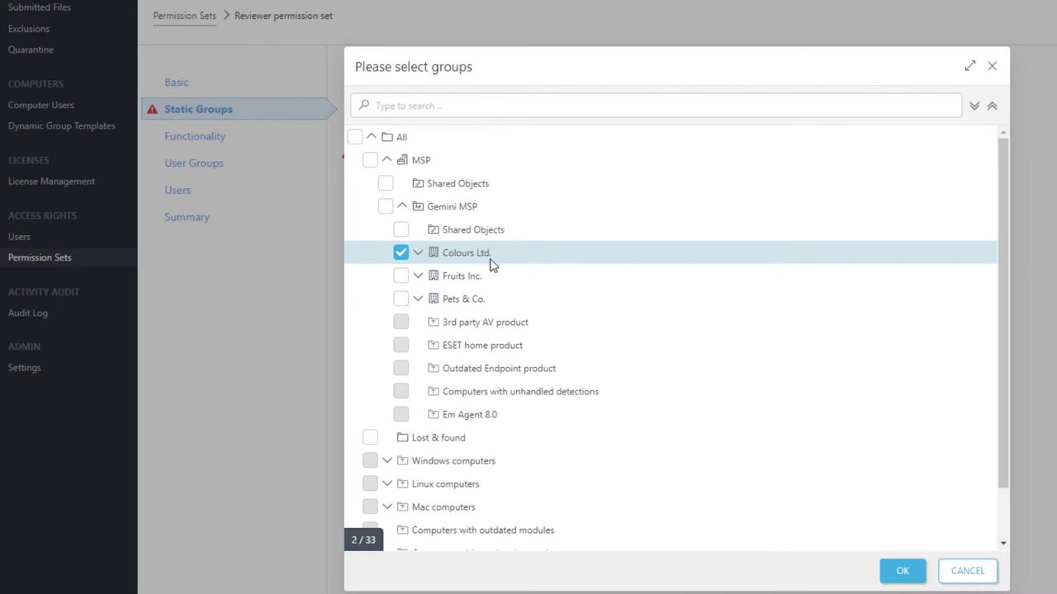
pyautogui.click(900, 570)
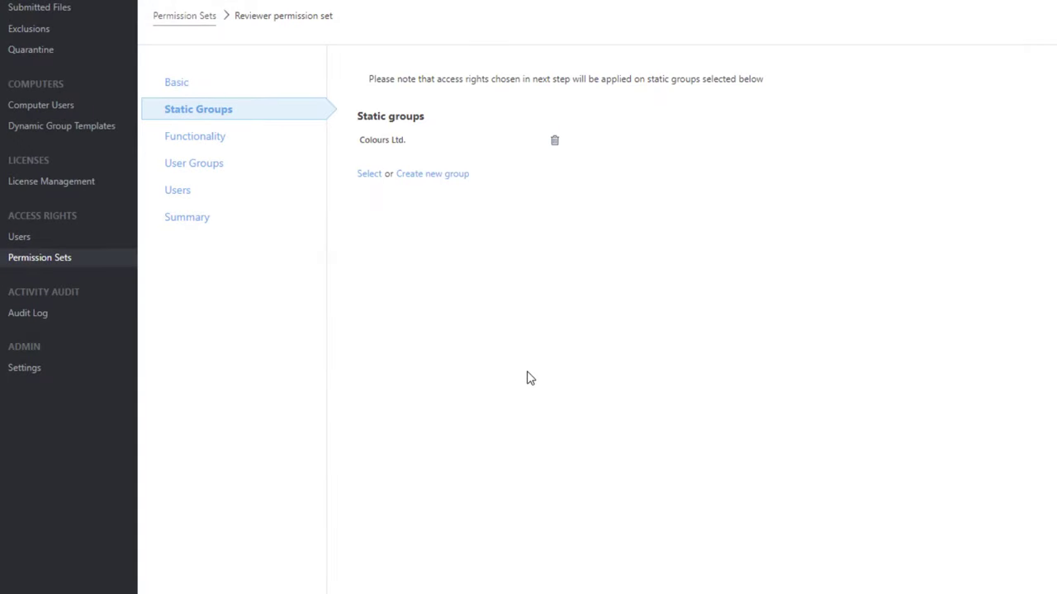
pyautogui.click(202, 139)
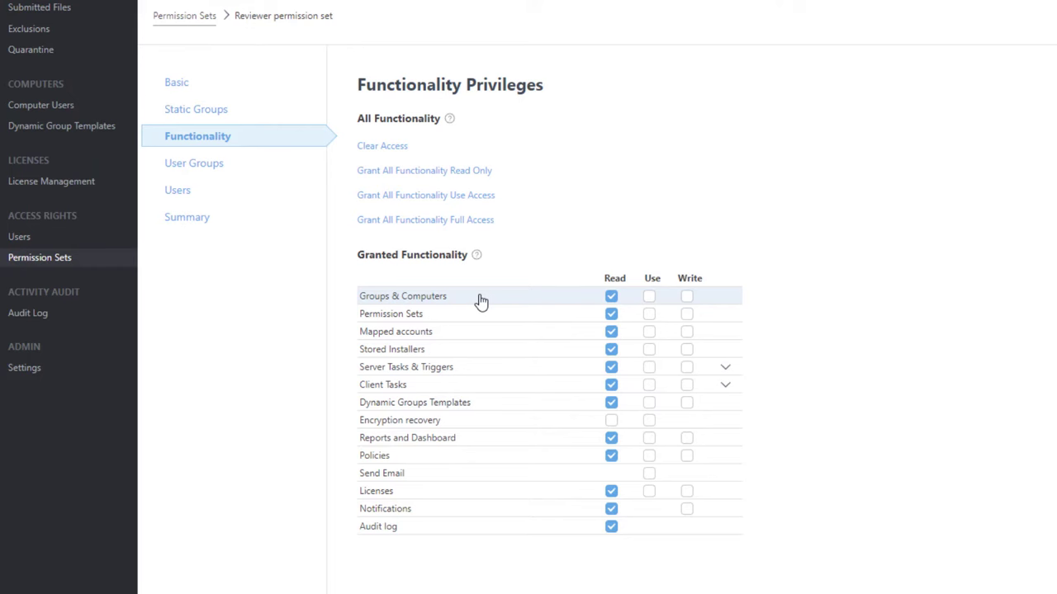
pyautogui.click(463, 578)
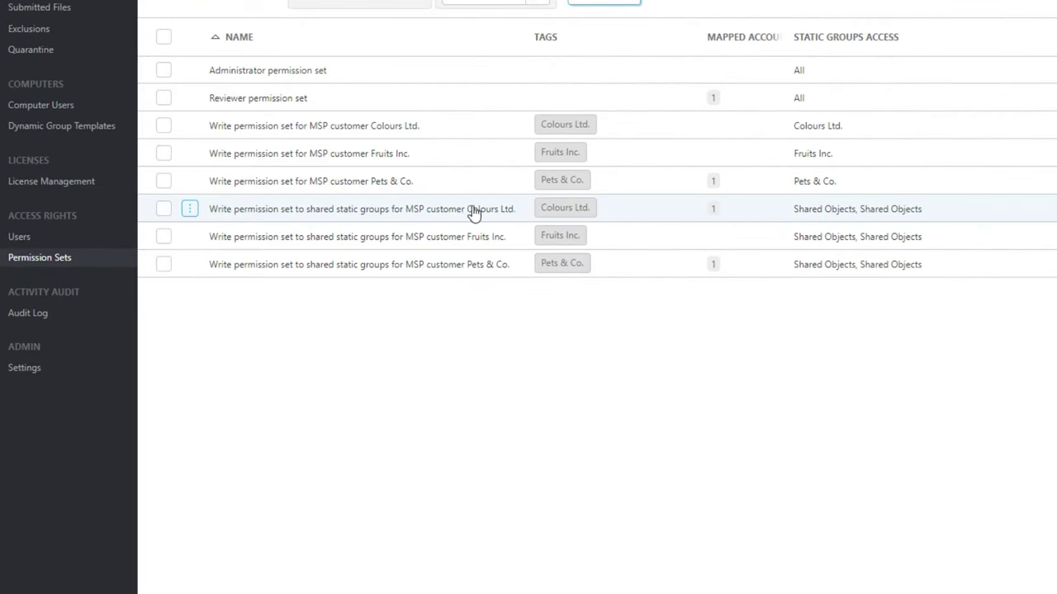
# - Clear the Colours Ltd. shared-groups set's functionality, keep only Reports and Dashboard Read, and save
pyautogui.click(217, 210)
pyautogui.click(261, 191)
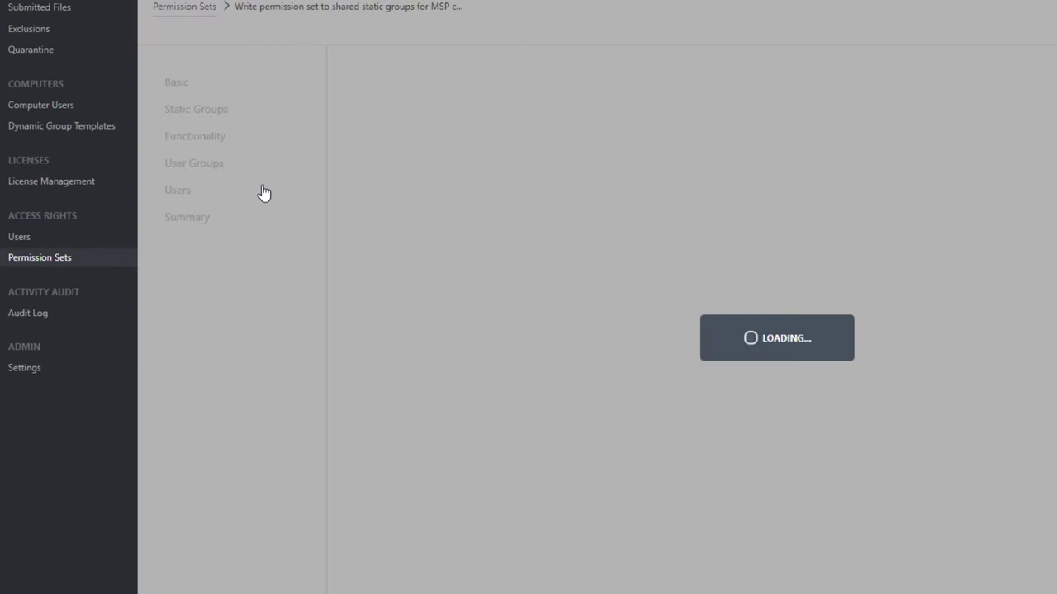
pyautogui.click(194, 112)
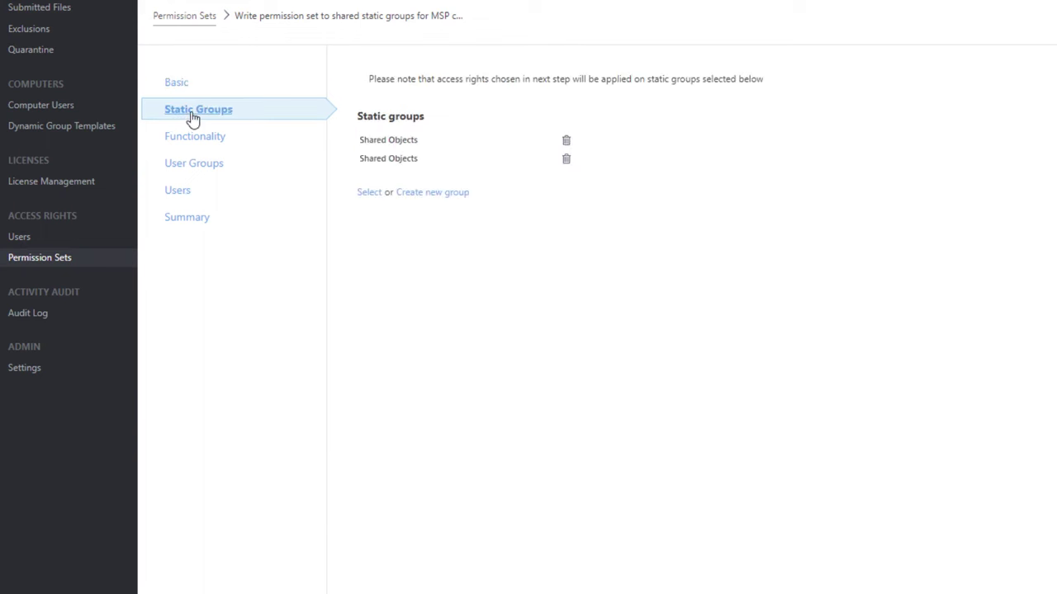
pyautogui.click(195, 139)
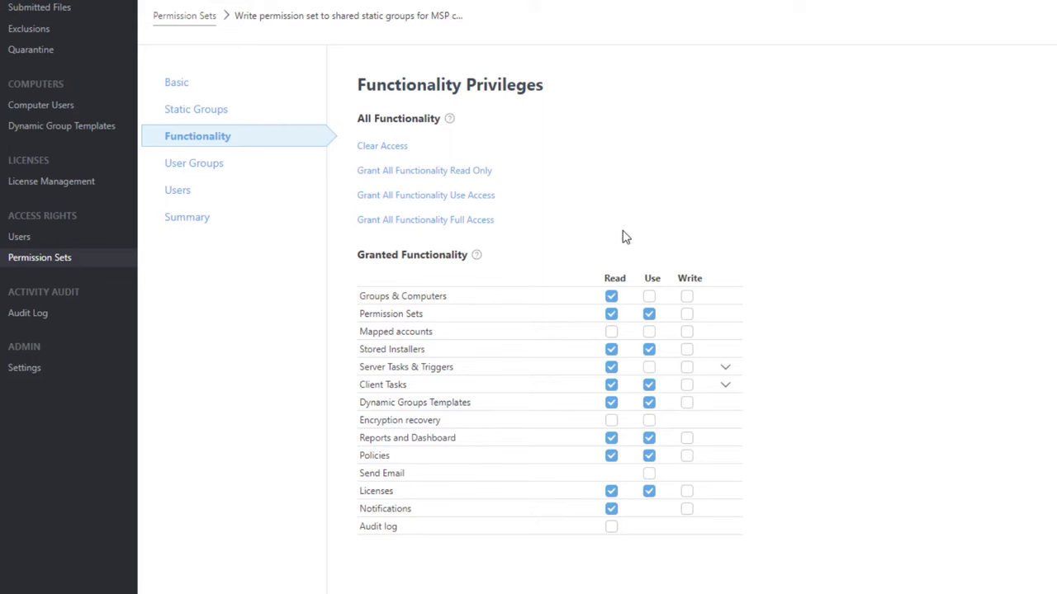
pyautogui.click(394, 148)
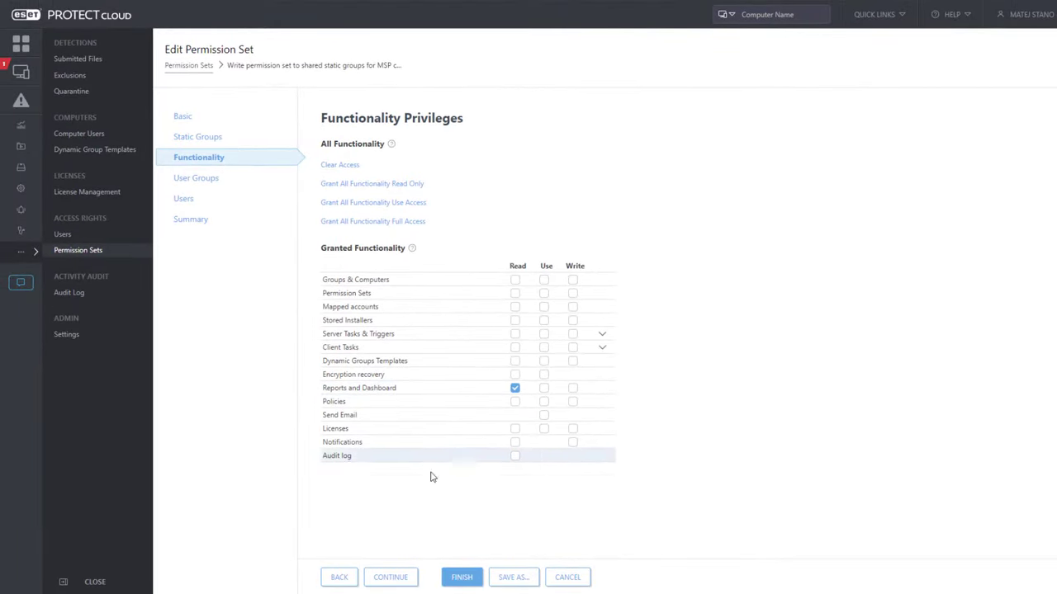
pyautogui.click(461, 579)
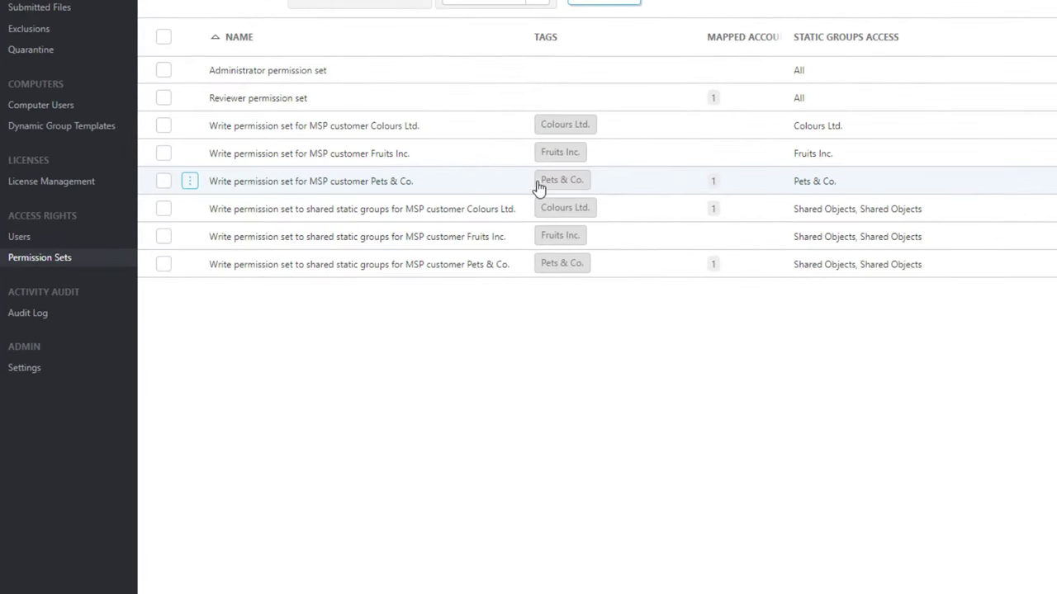
pyautogui.click(240, 189)
pyautogui.click(281, 163)
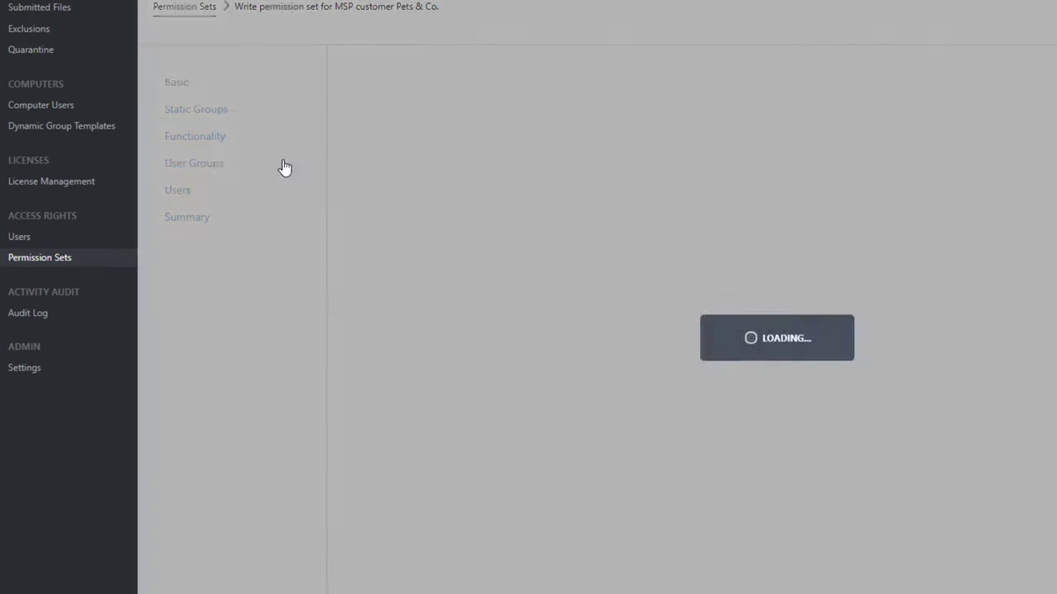
pyautogui.click(201, 114)
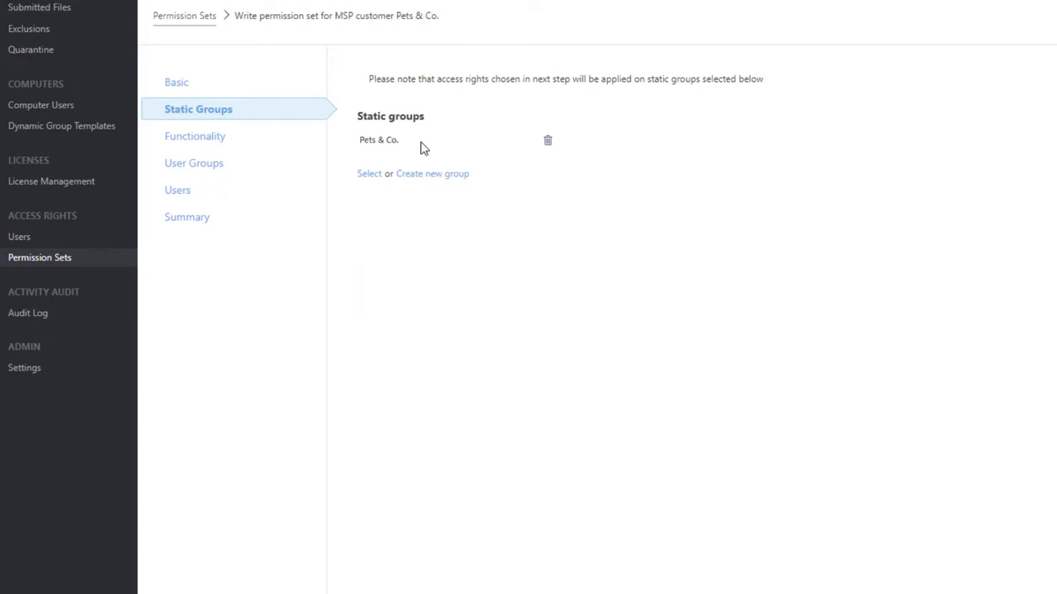
pyautogui.click(197, 139)
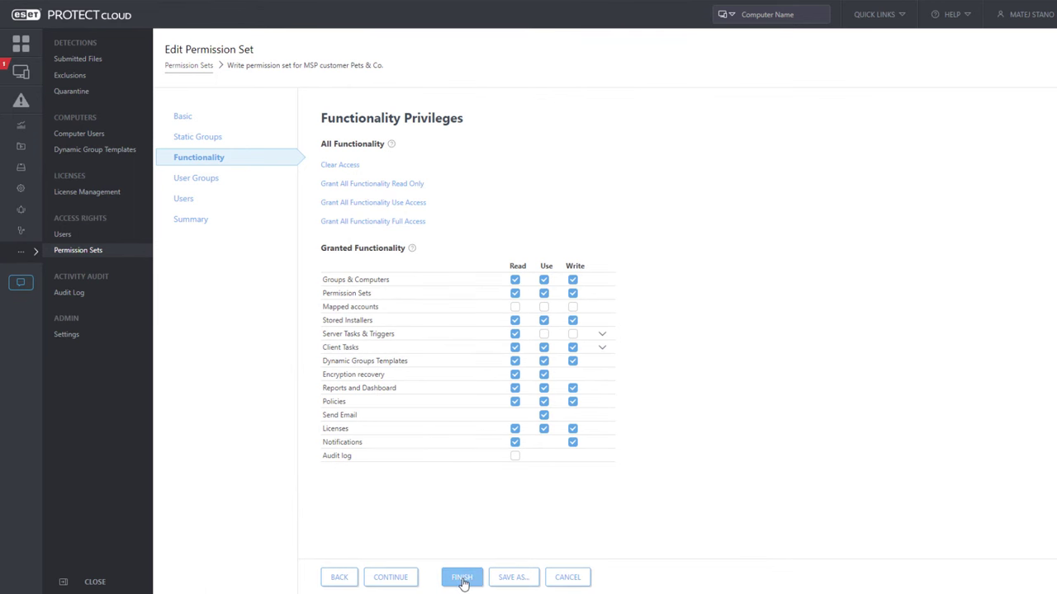
pyautogui.click(466, 576)
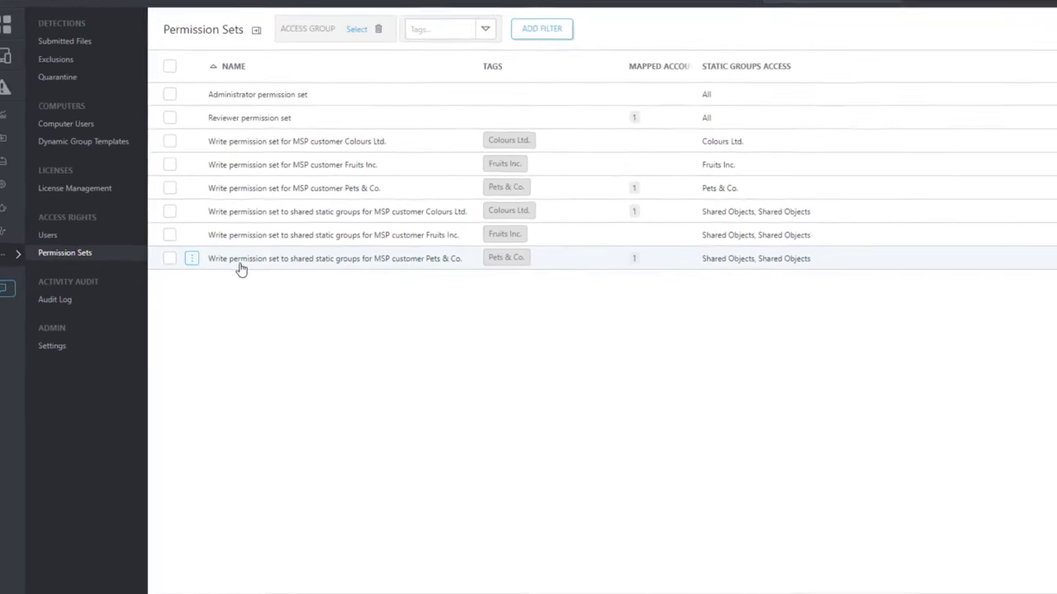
pyautogui.click(231, 266)
pyautogui.click(262, 244)
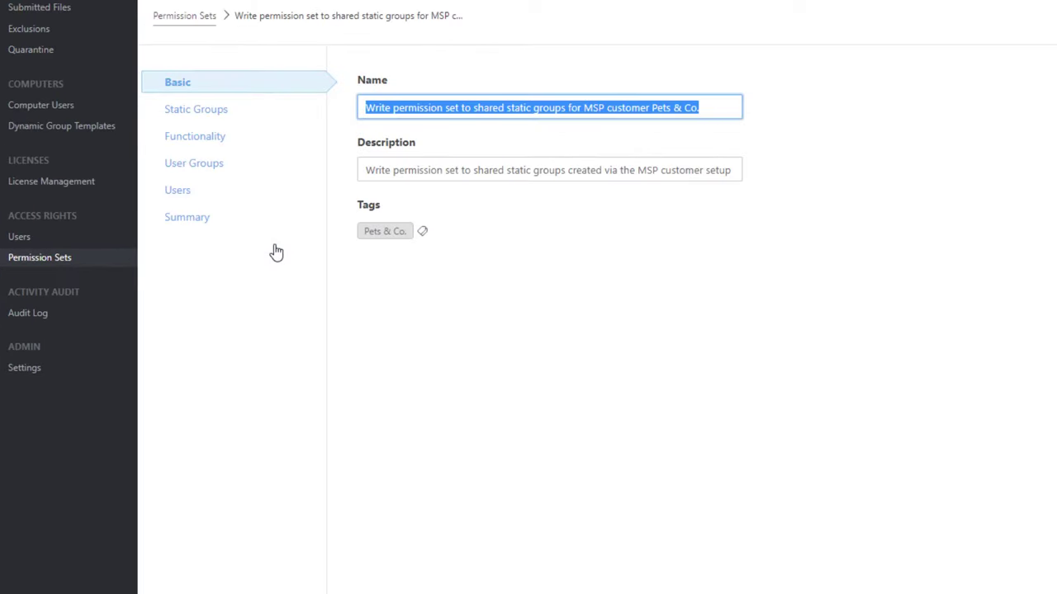
pyautogui.click(229, 116)
pyautogui.click(198, 136)
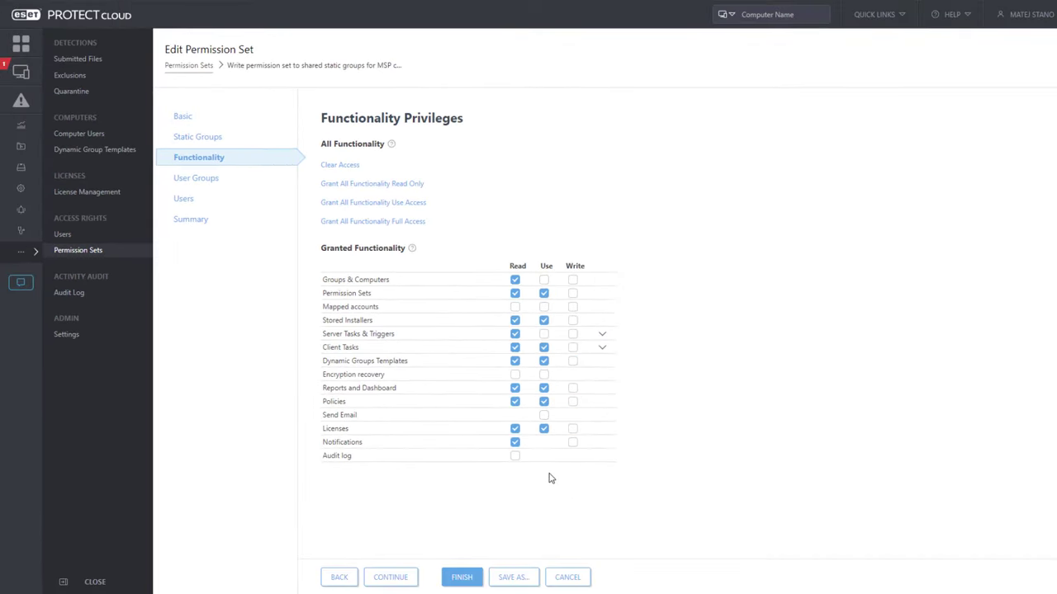
pyautogui.click(461, 578)
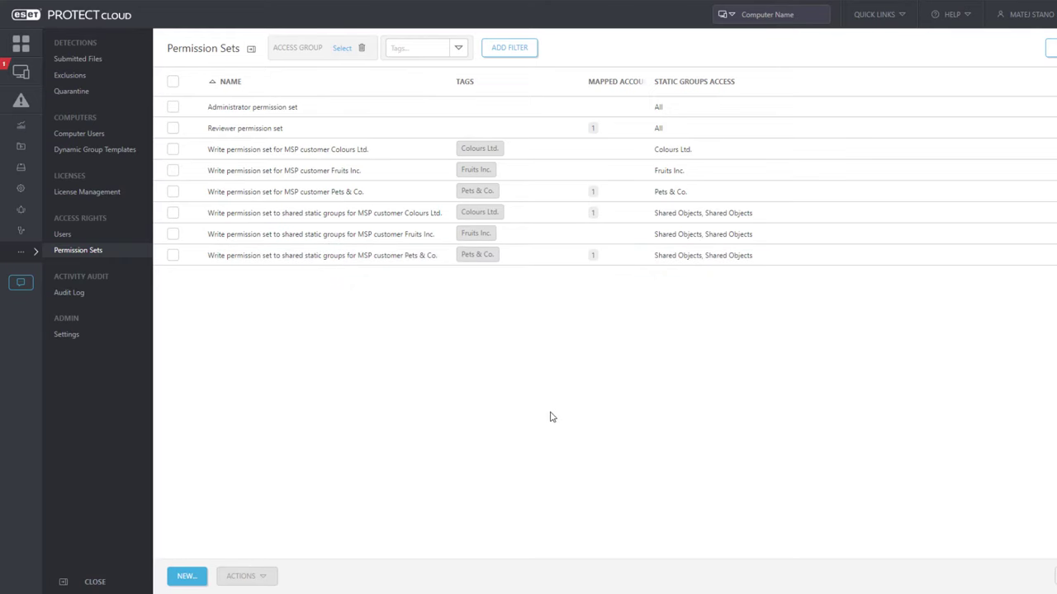
# - Move the Antivirus detections report category to Gemini MSP > Shared Objects
pyautogui.click(22, 128)
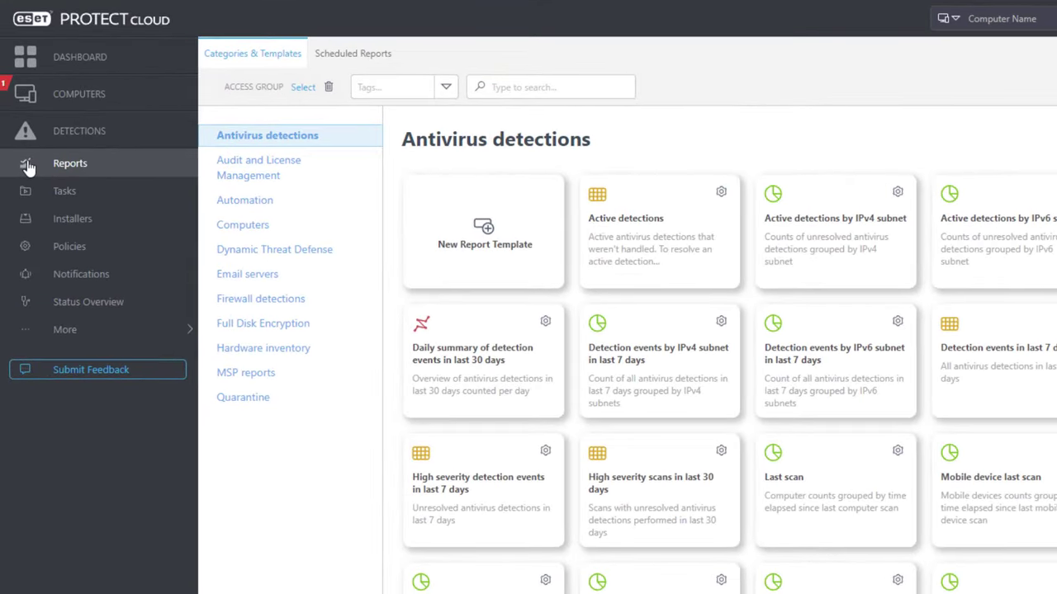
pyautogui.click(329, 138)
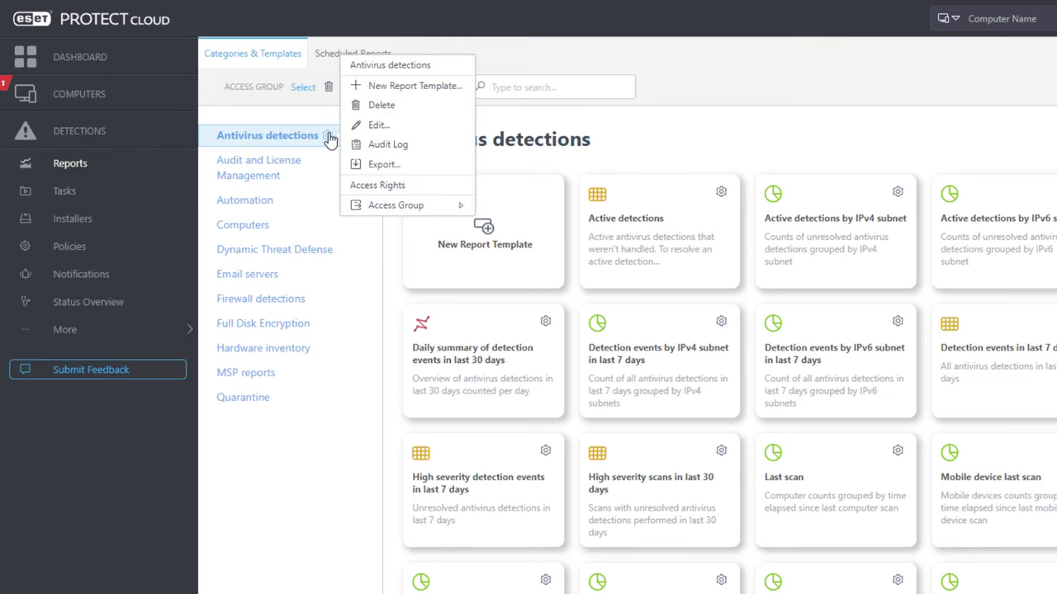
pyautogui.moveTo(429, 205)
pyautogui.click(509, 229)
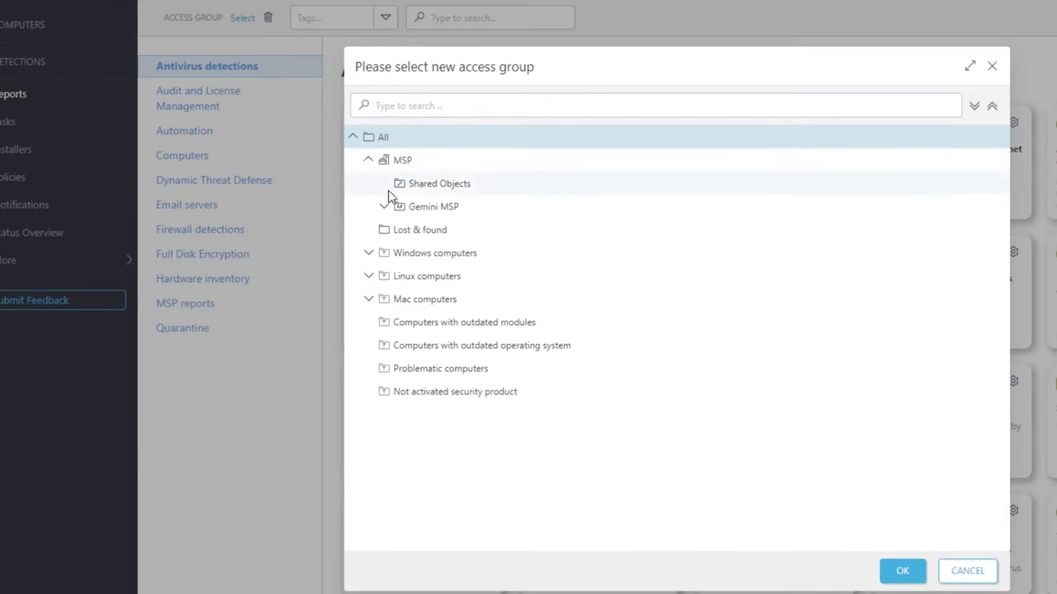
pyautogui.click(385, 205)
pyautogui.click(445, 231)
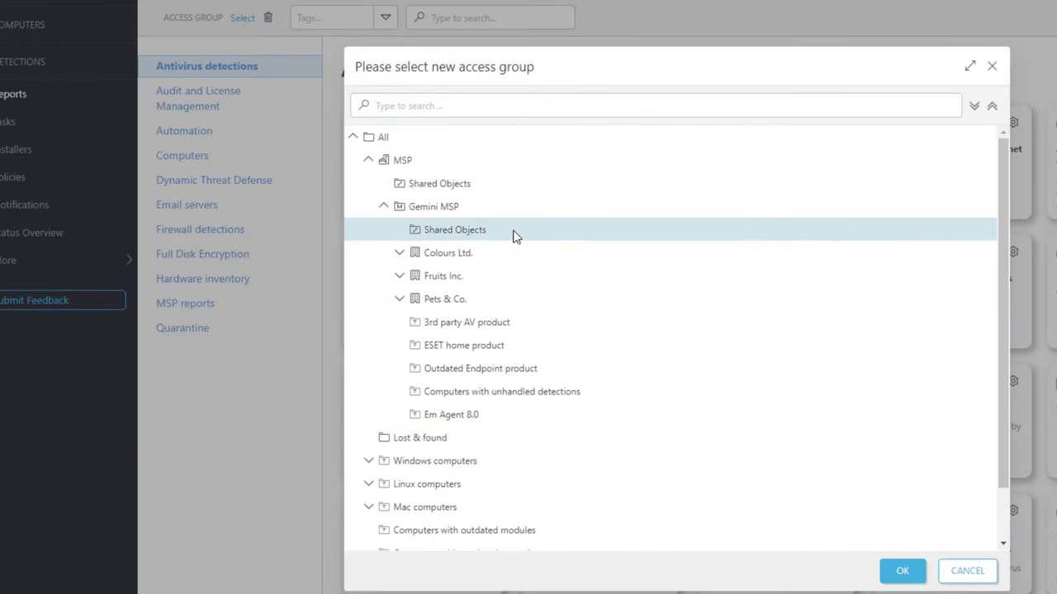
pyautogui.click(902, 571)
# - Move the Computers report category to Gemini MSP > Shared Objects as well
pyautogui.click(218, 156)
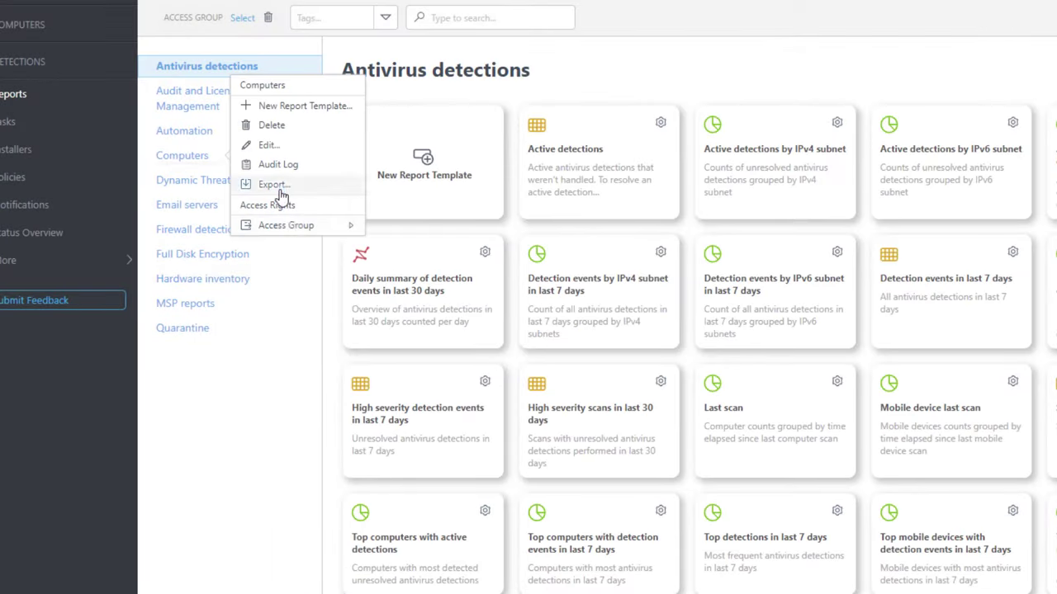
pyautogui.moveTo(343, 228)
pyautogui.click(499, 247)
pyautogui.click(368, 159)
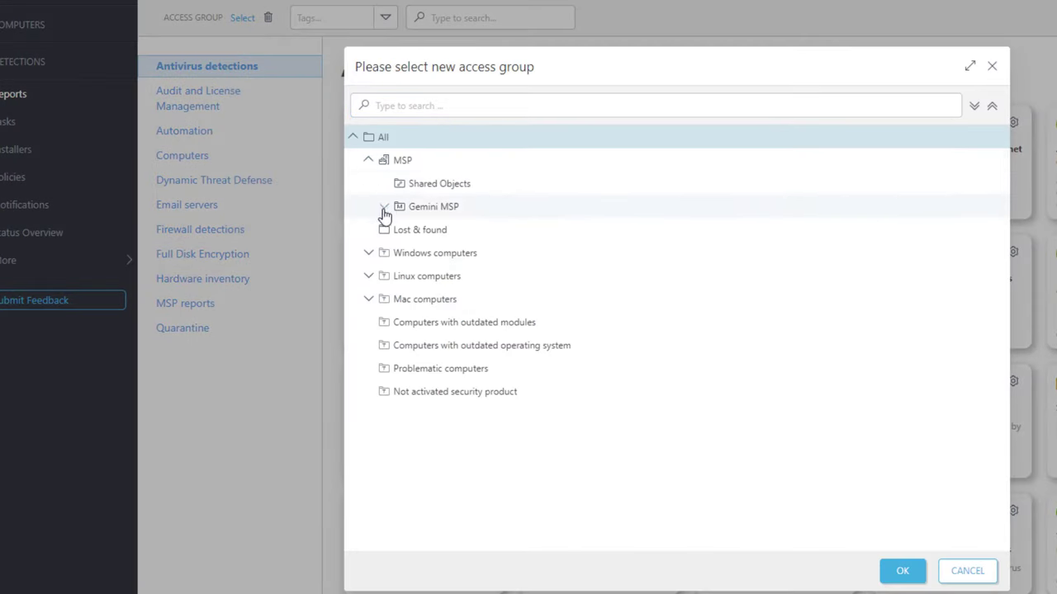
pyautogui.click(385, 208)
pyautogui.click(464, 231)
pyautogui.click(904, 570)
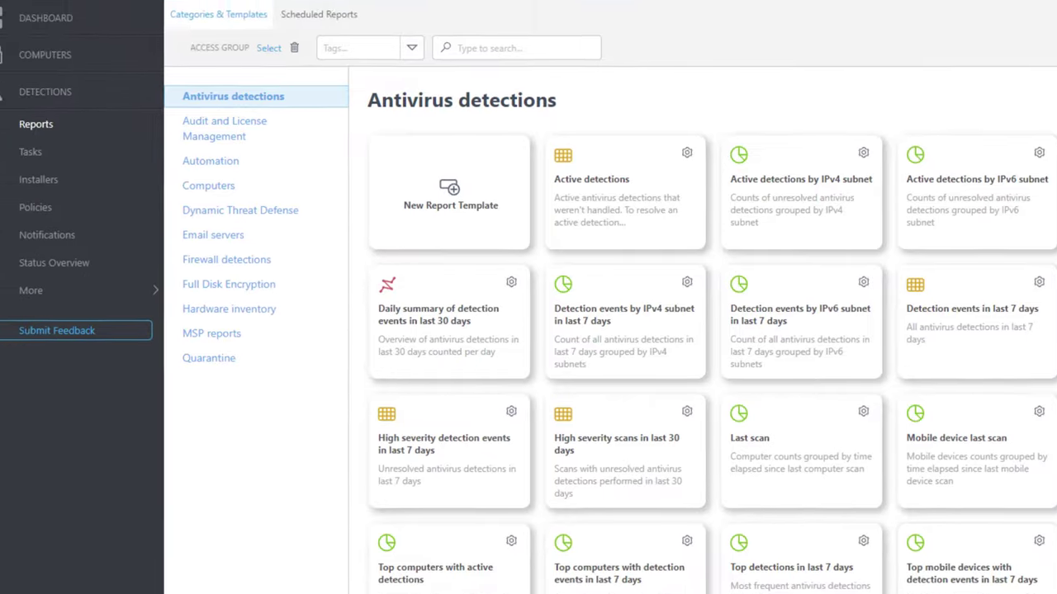
pyautogui.click(60, 153)
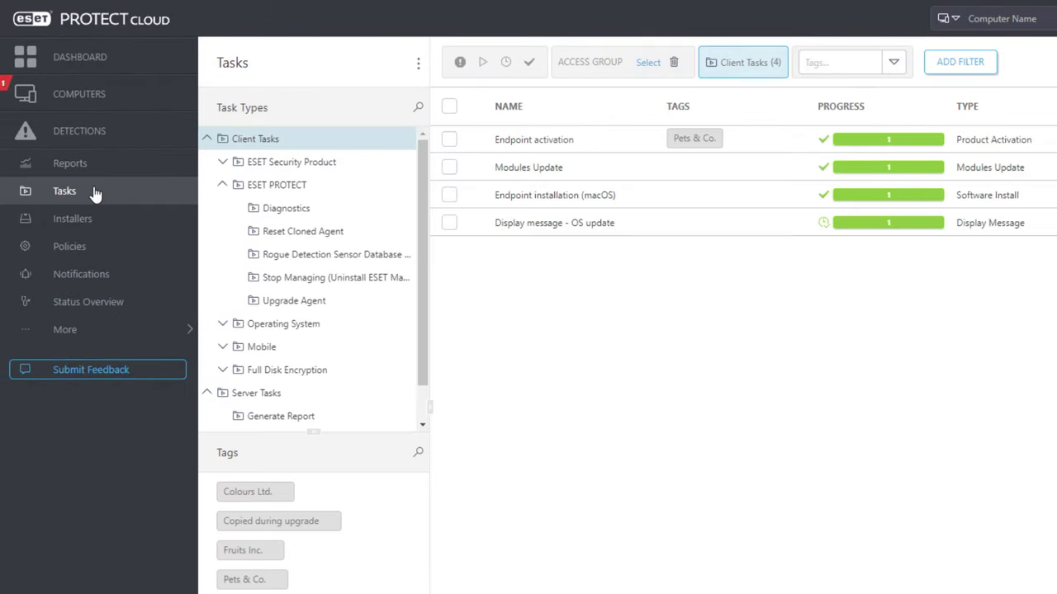
# - Move the Endpoint activation client task to Gemini MSP > Shared Objects
pyautogui.click(510, 145)
pyautogui.moveTo(578, 534)
pyautogui.click(667, 552)
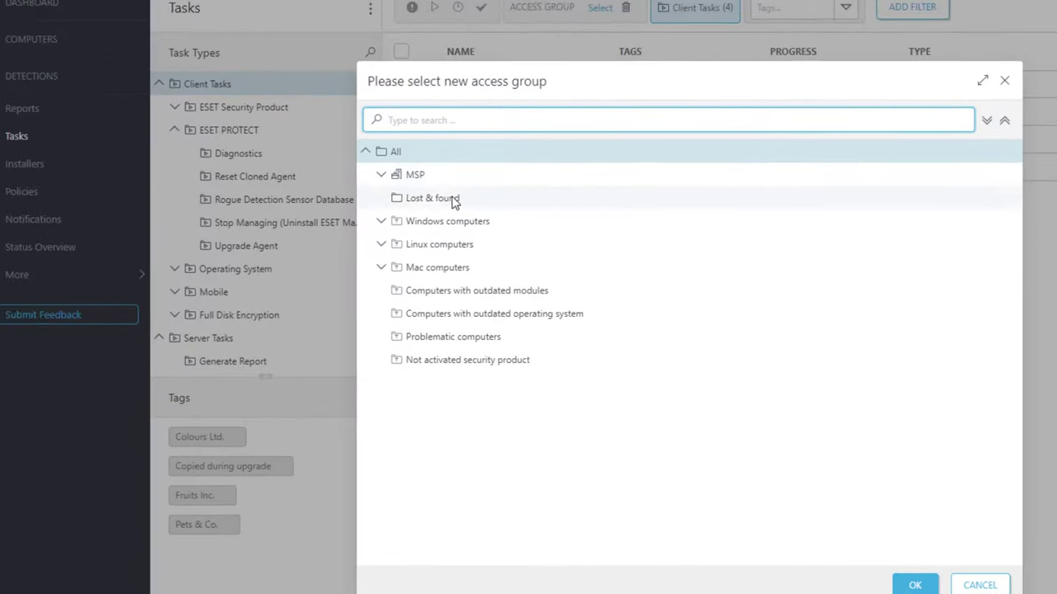
pyautogui.click(385, 207)
pyautogui.click(512, 230)
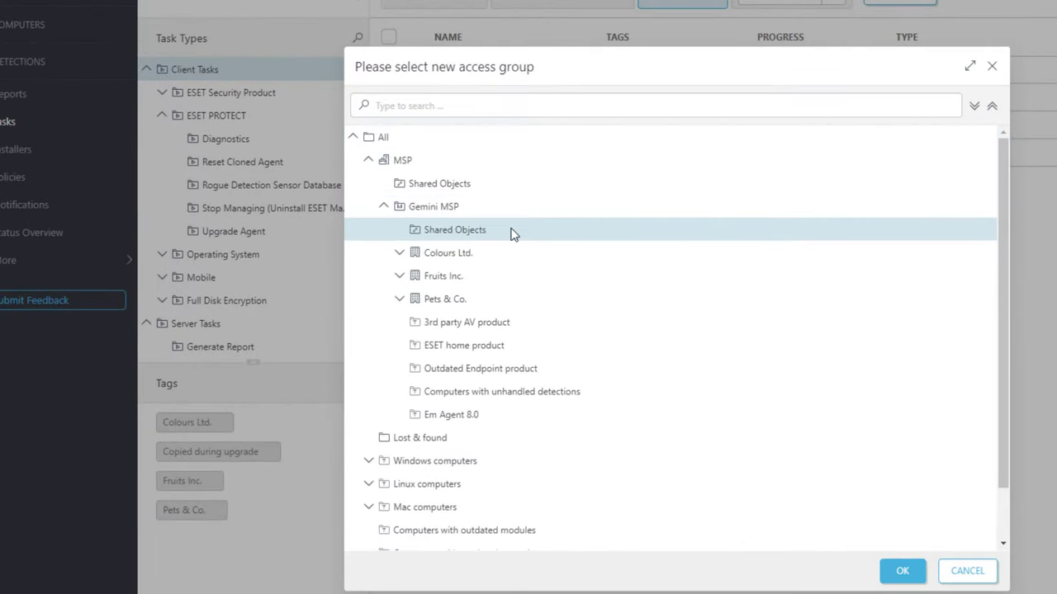
pyautogui.click(902, 570)
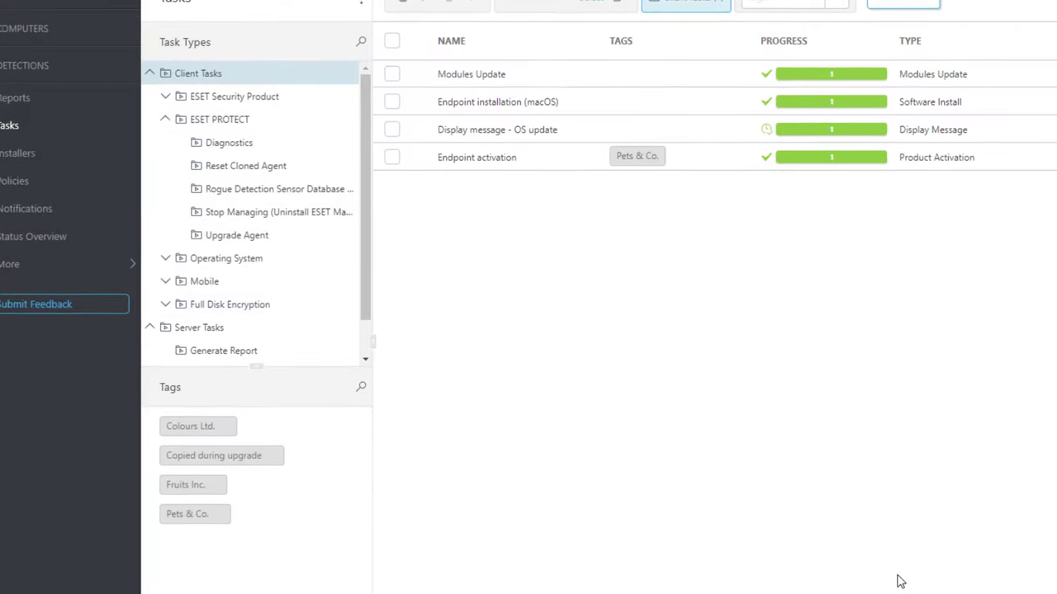
pyautogui.click(100, 234)
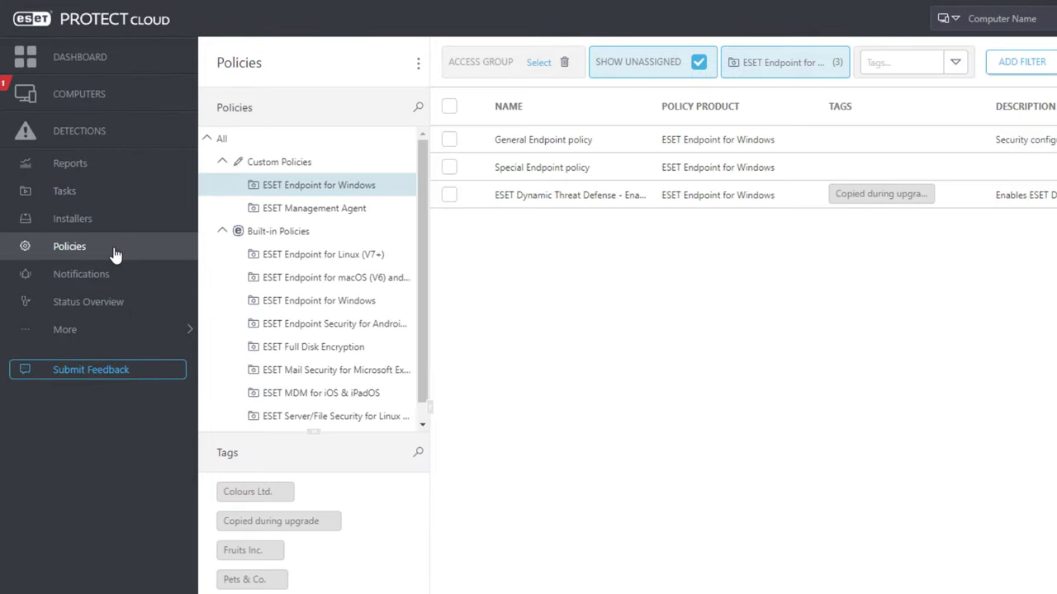
# - Move the Special Endpoint policy to Gemini MSP > Shared Objects, then log out
pyautogui.click(513, 173)
pyautogui.moveTo(578, 306)
pyautogui.click(671, 326)
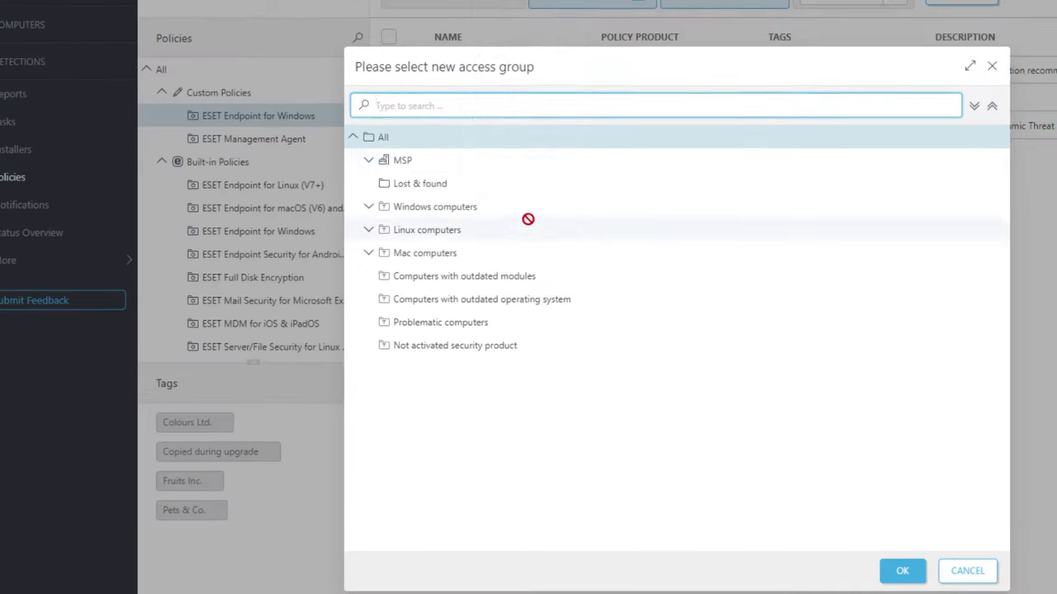
pyautogui.click(369, 161)
pyautogui.click(384, 206)
pyautogui.click(430, 235)
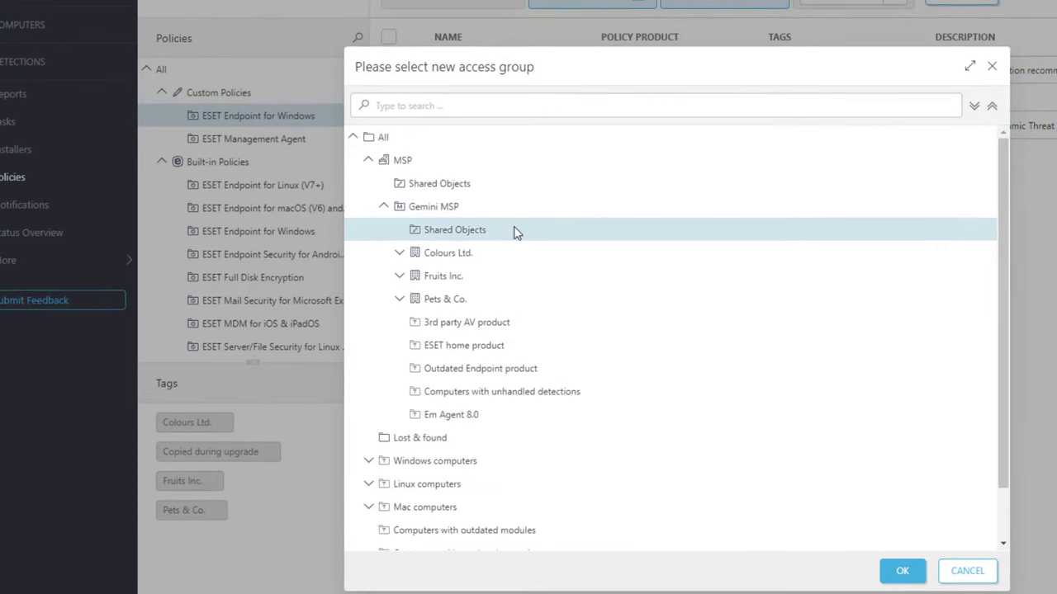
pyautogui.click(902, 570)
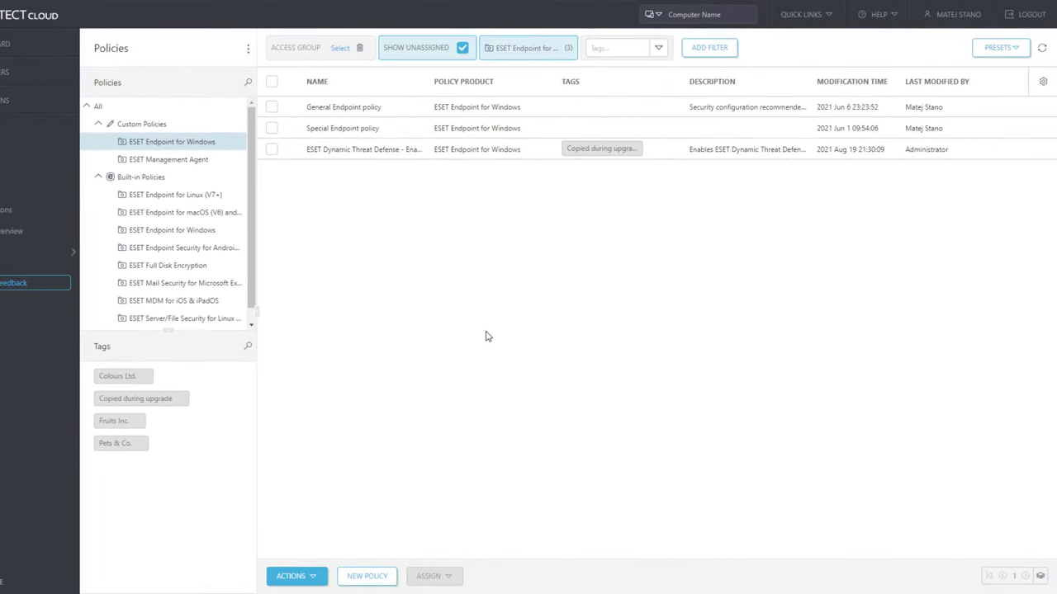
pyautogui.click(1023, 16)
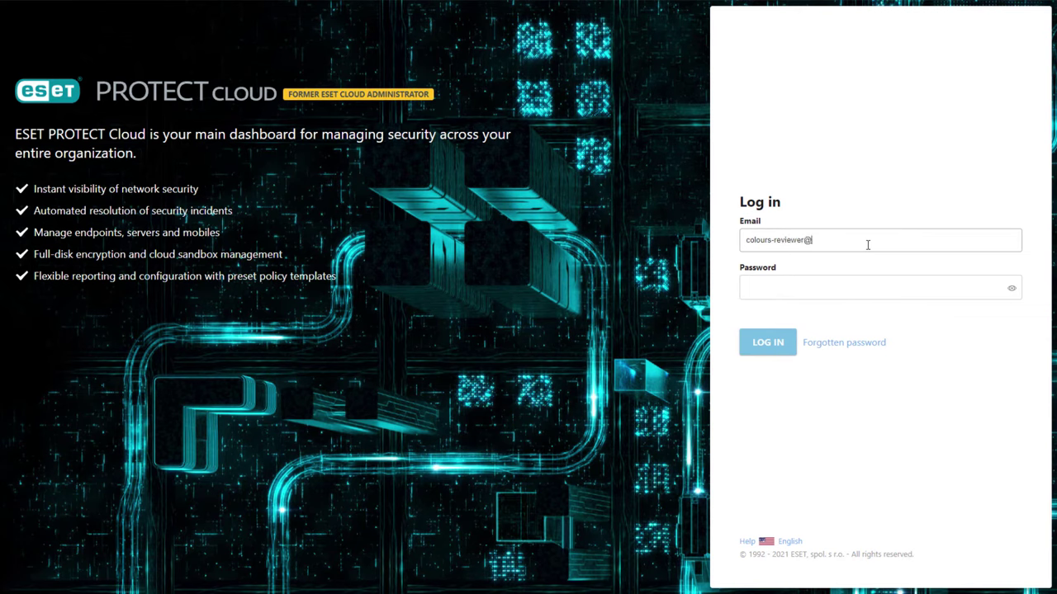
# - Log in with the Colours Ltd. reviewer's e-mail and password, then go to Computers
pyautogui.click(878, 288)
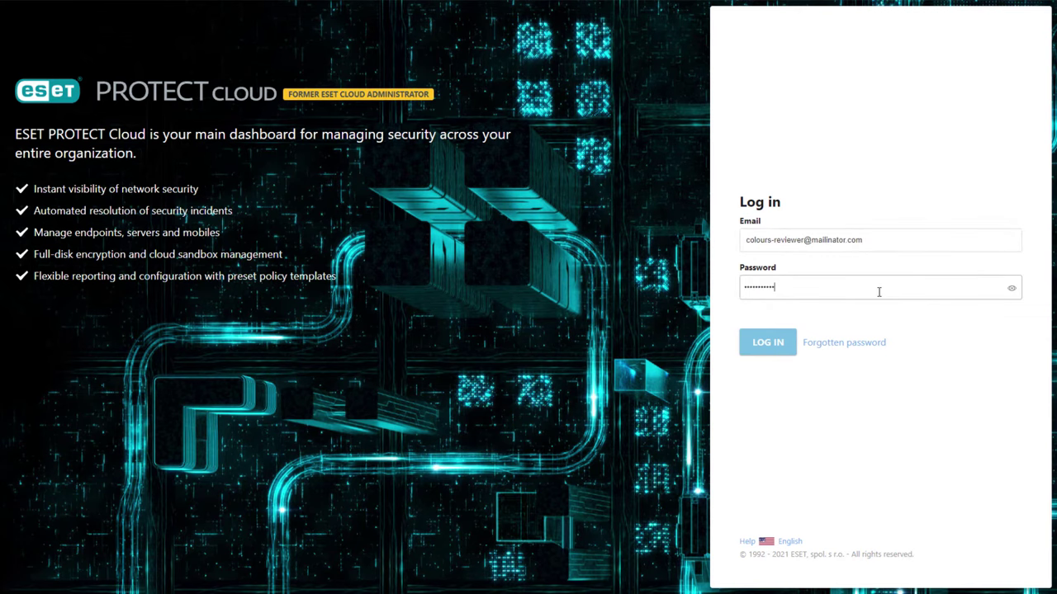
pyautogui.click(756, 345)
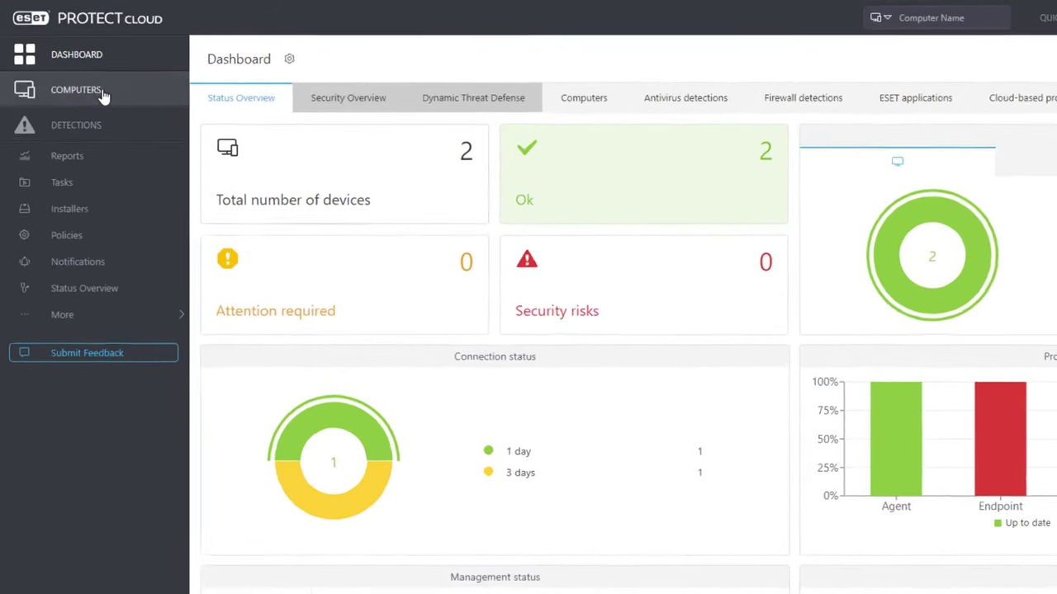
pyautogui.click(82, 76)
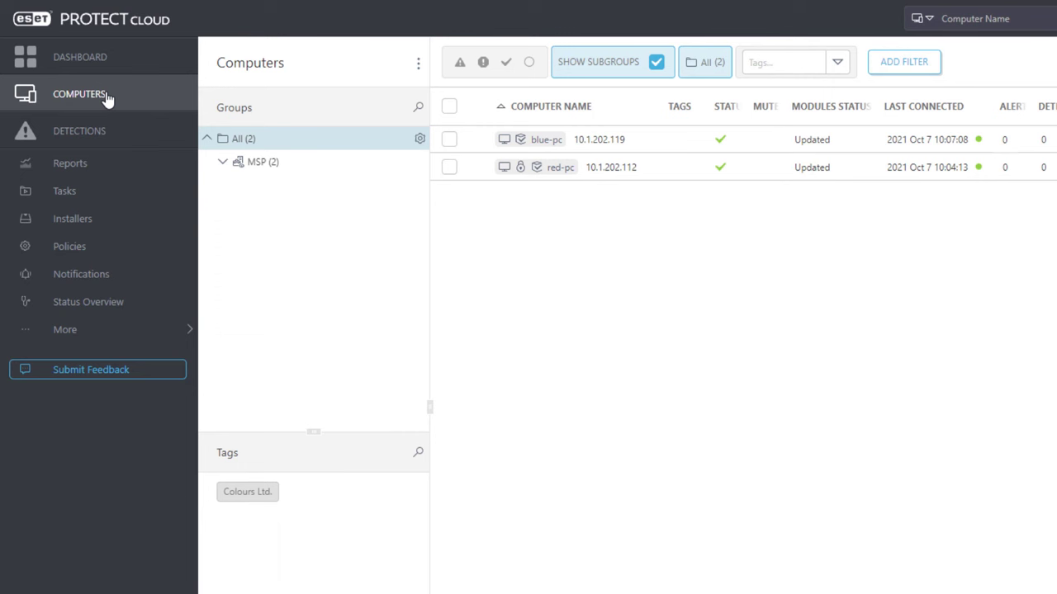
# - Expand MSP > Gemini MSP to show Colours Ltd. computers and check blue-pc's restricted actions
pyautogui.click(223, 161)
pyautogui.click(239, 186)
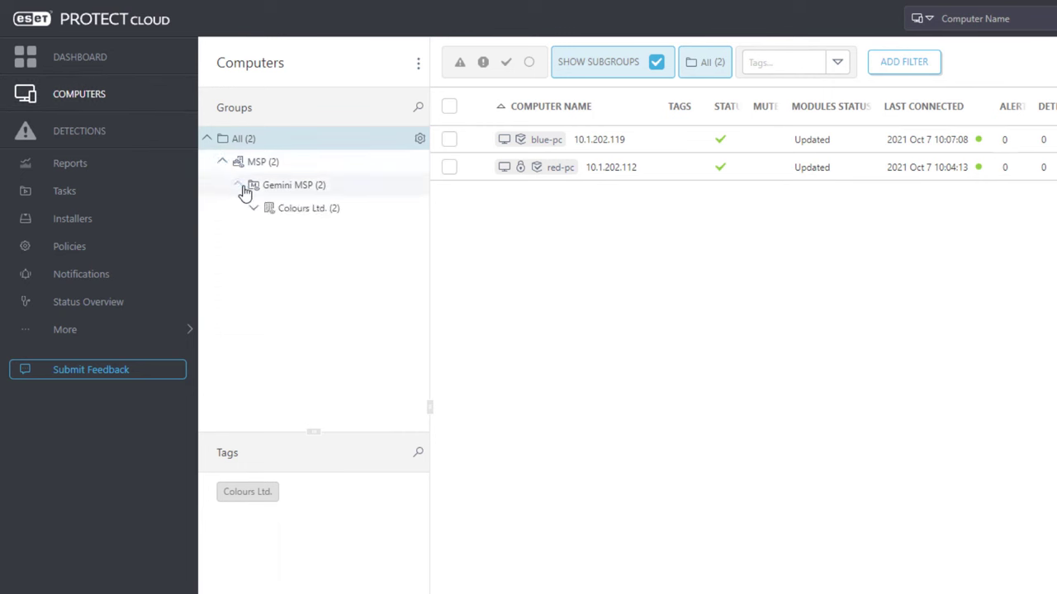
pyautogui.click(269, 208)
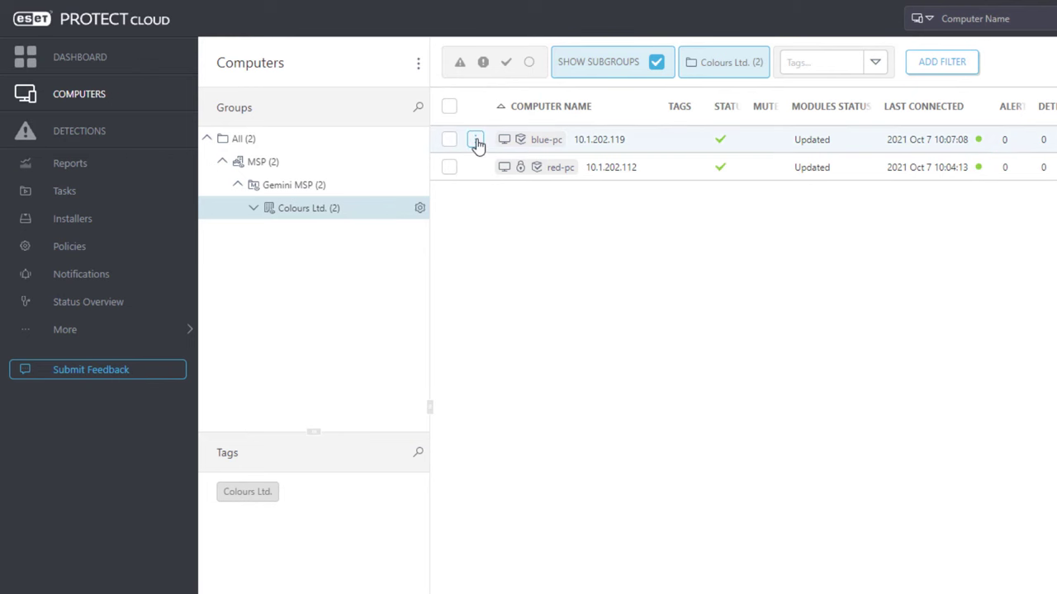
pyautogui.click(477, 142)
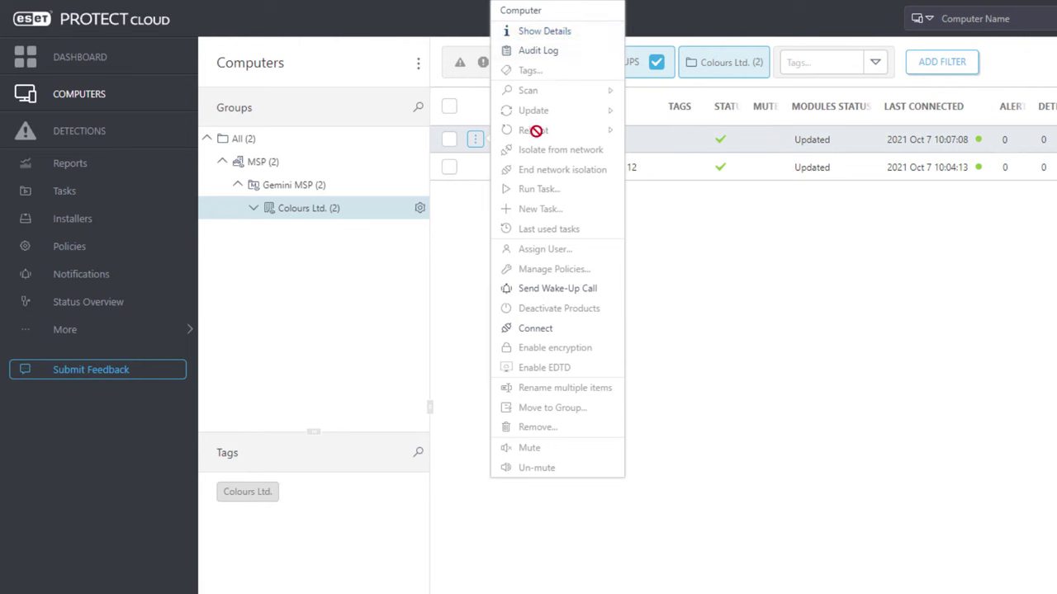
pyautogui.click(647, 284)
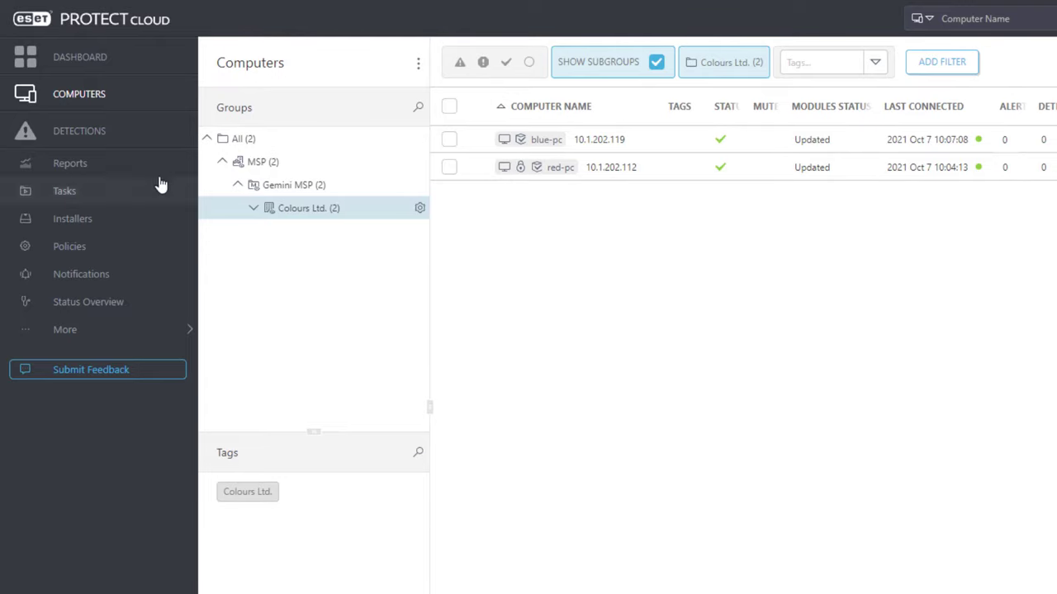
pyautogui.click(85, 166)
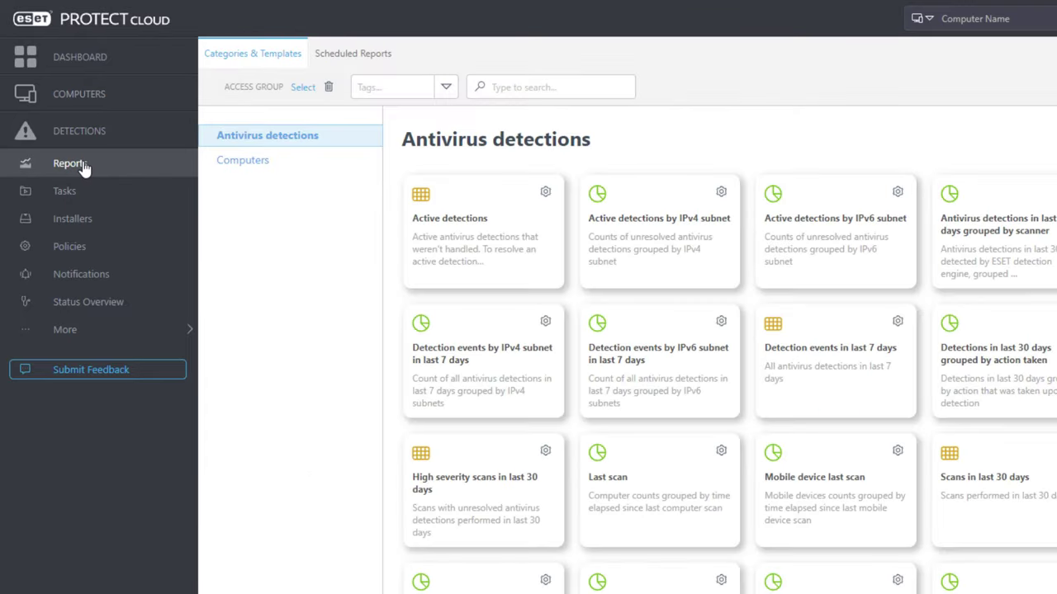
# - View the Operating systems report under Computers, then browse Tasks, Policies and Notifications
pyautogui.click(227, 156)
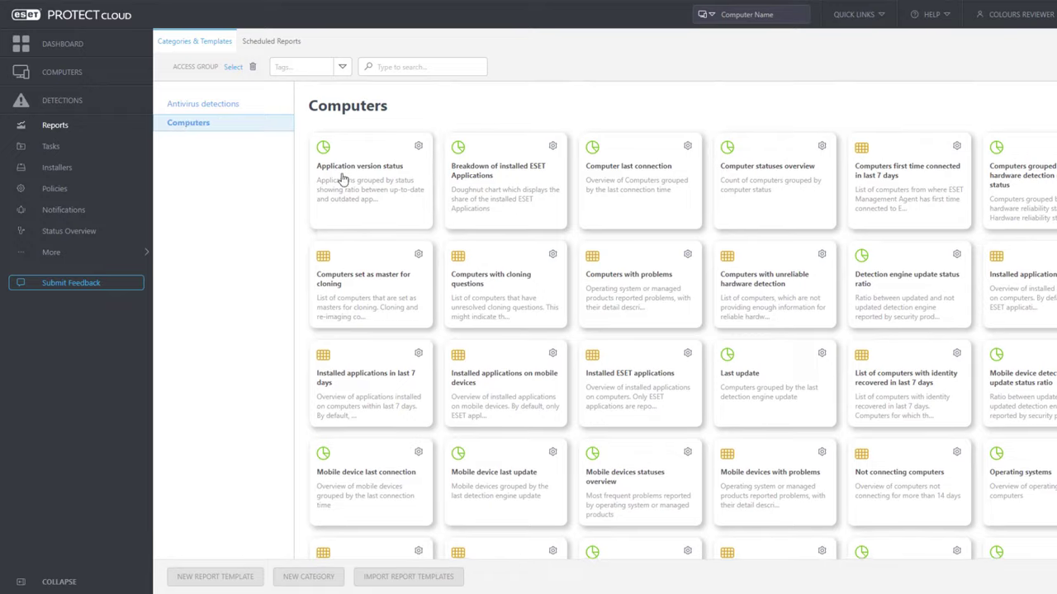
pyautogui.scroll(-2, 345, 190)
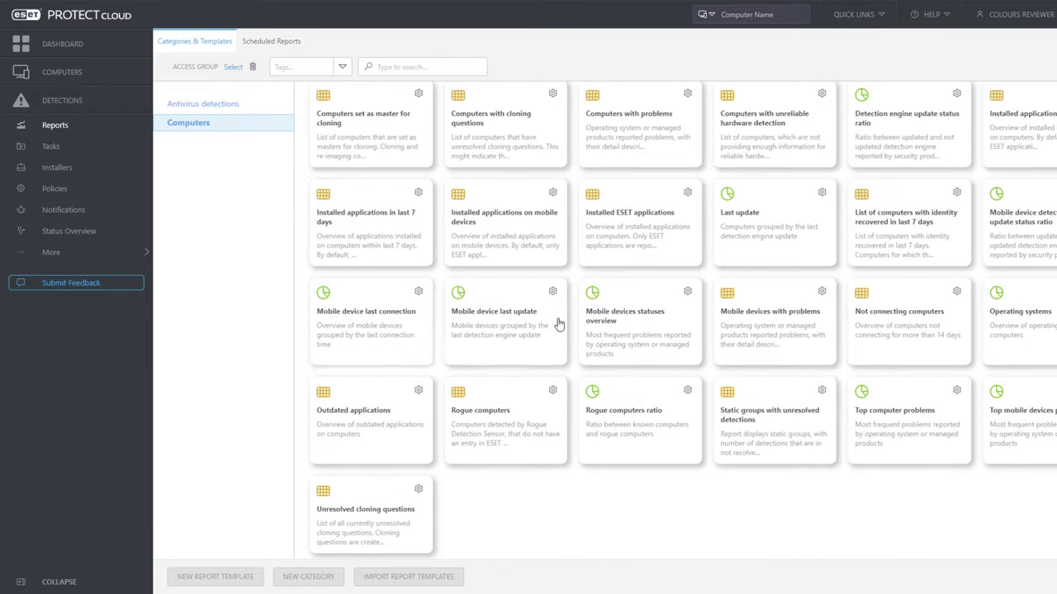
pyautogui.click(1026, 321)
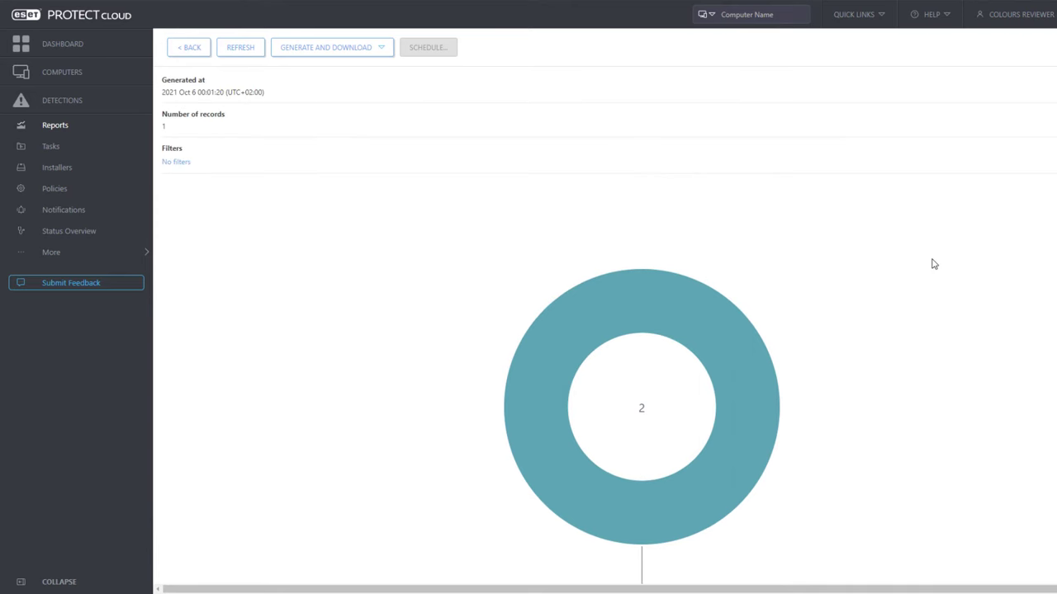
pyautogui.click(54, 148)
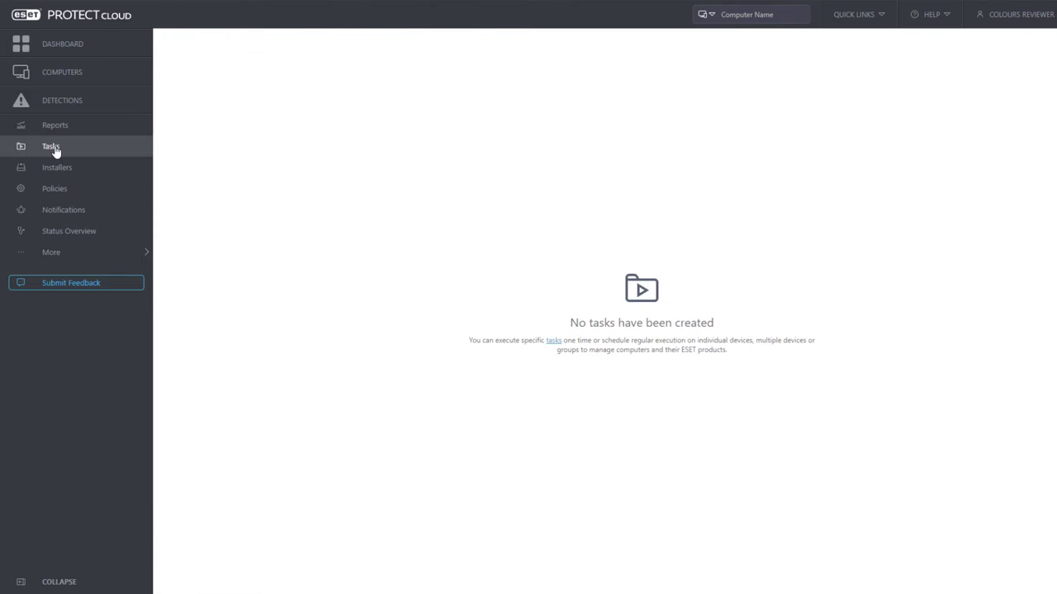
pyautogui.click(55, 191)
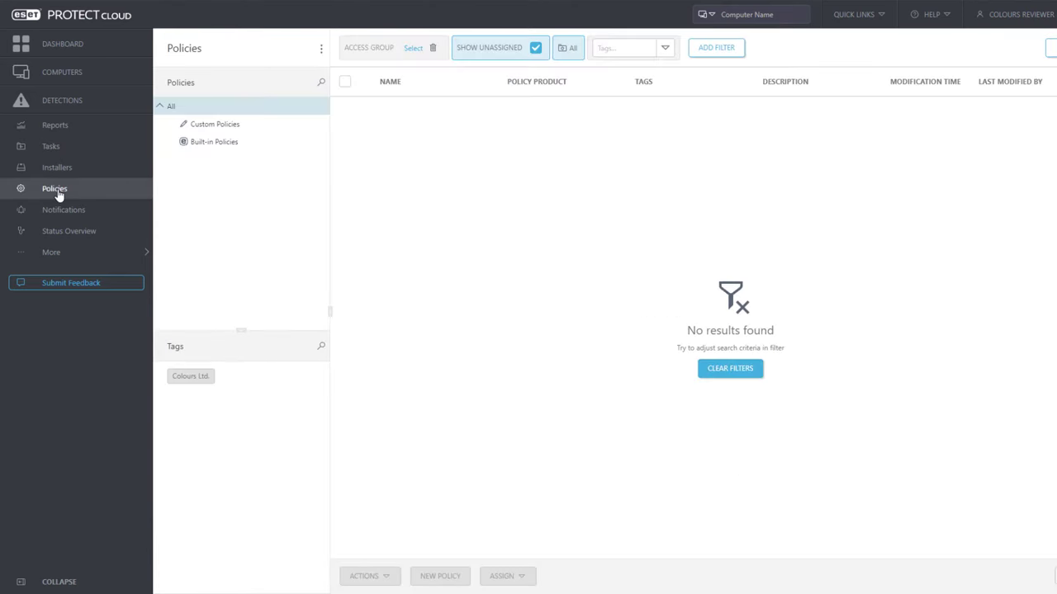
pyautogui.click(60, 211)
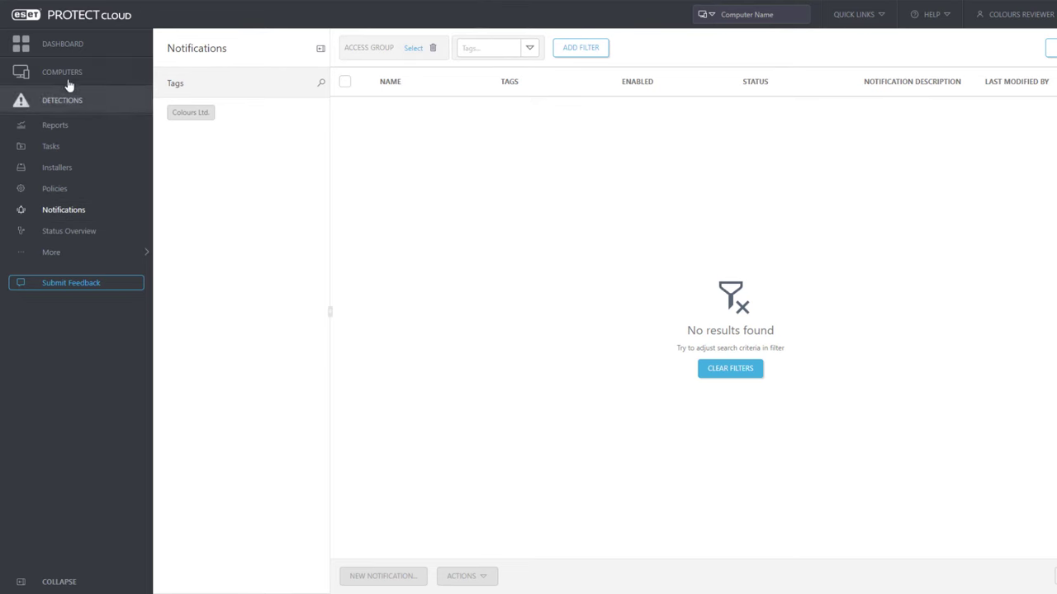
# - Check the Computers, Antivirus and Firewall dashboard tabs, then log out of the reviewer account
pyautogui.click(64, 49)
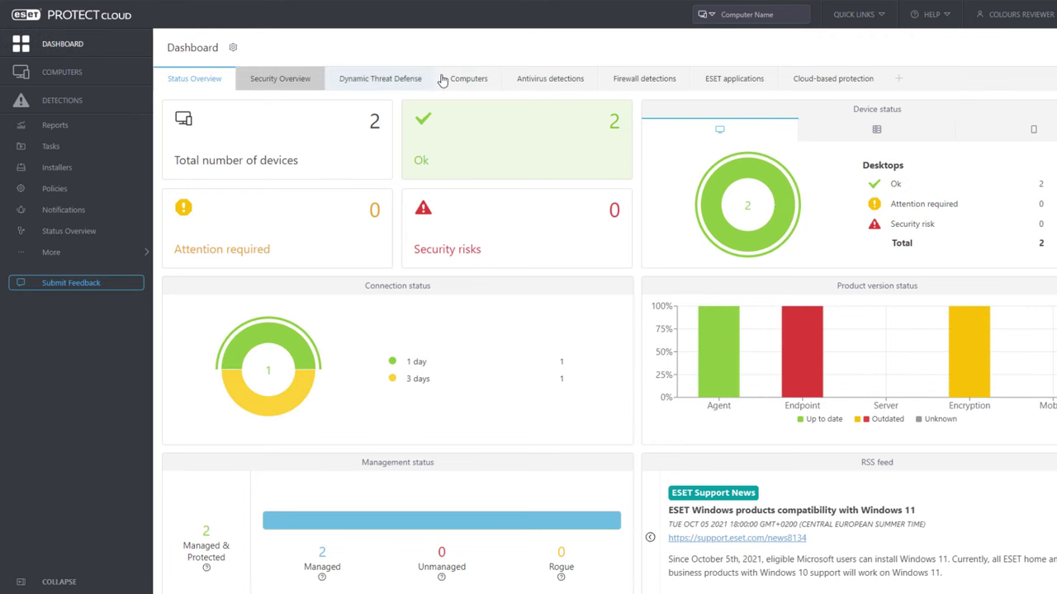
pyautogui.click(469, 79)
pyautogui.click(538, 80)
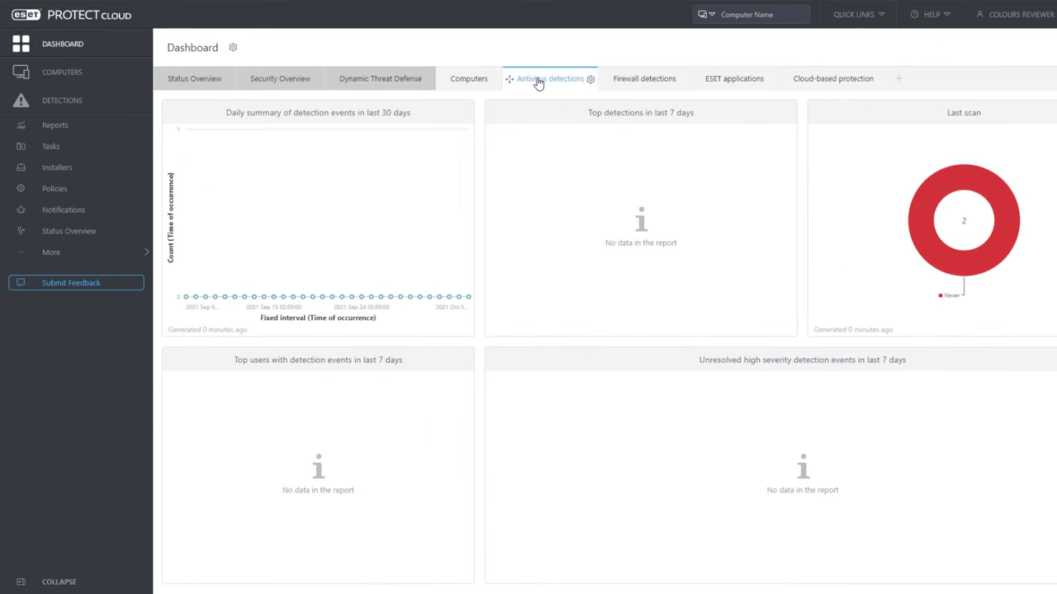
pyautogui.click(645, 82)
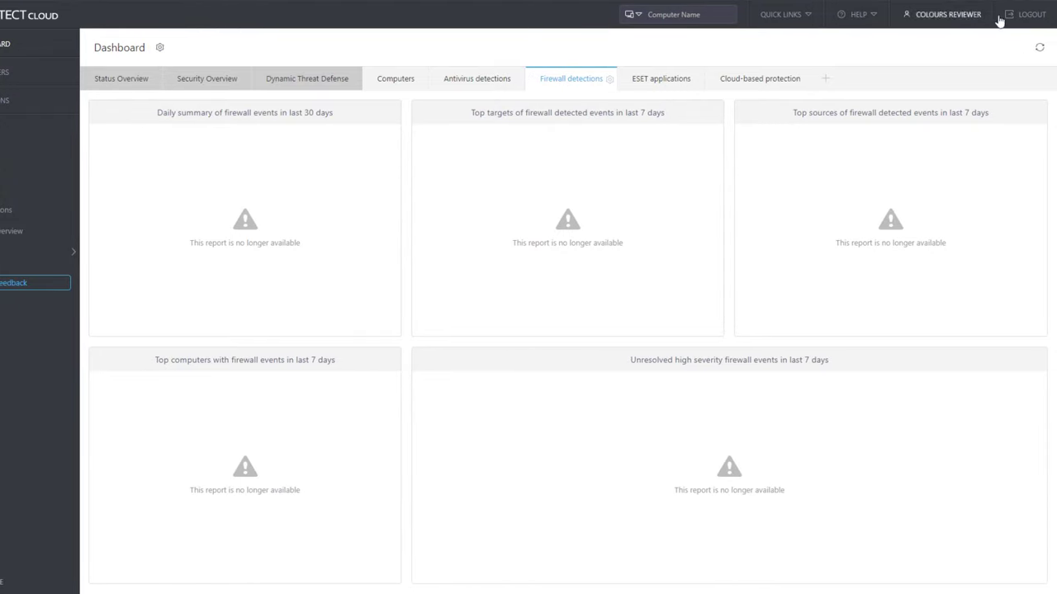
pyautogui.click(1030, 20)
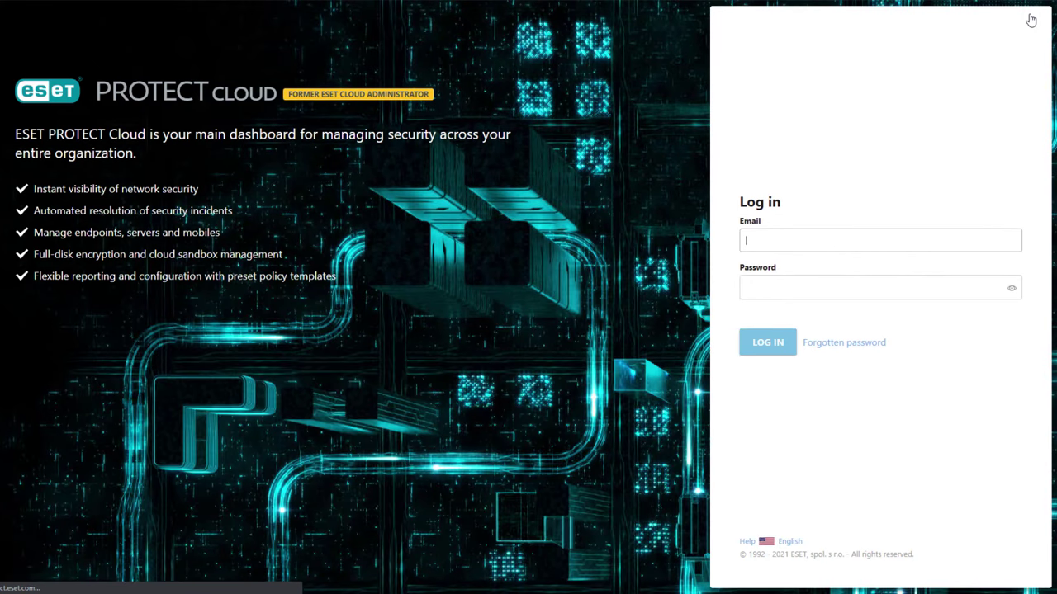
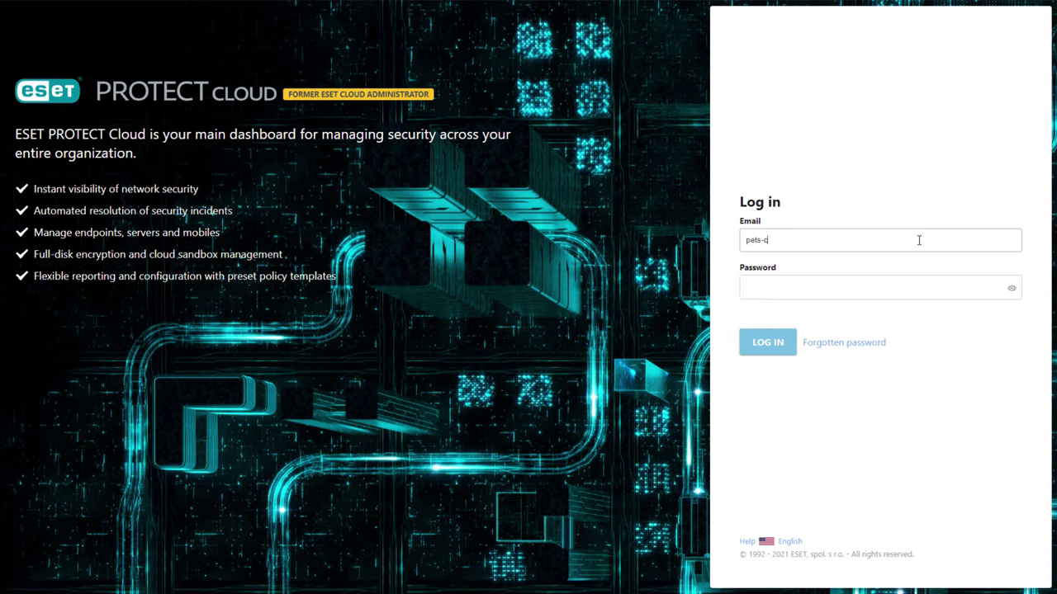
# - Log in with the Pets co-manager's e-mail and password and dismiss the Startup Wizard
pyautogui.click(902, 288)
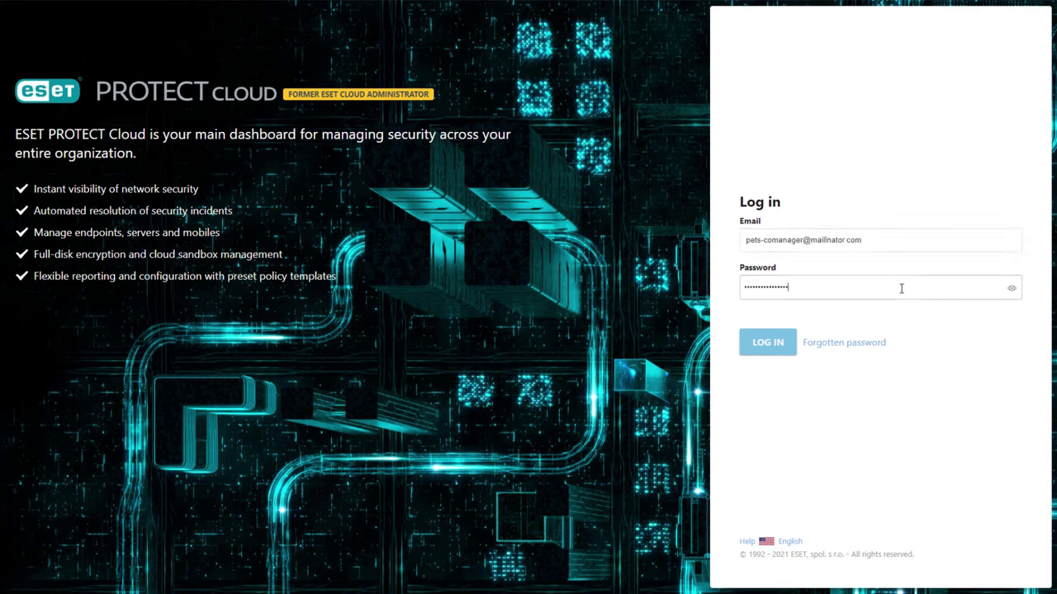
pyautogui.click(789, 353)
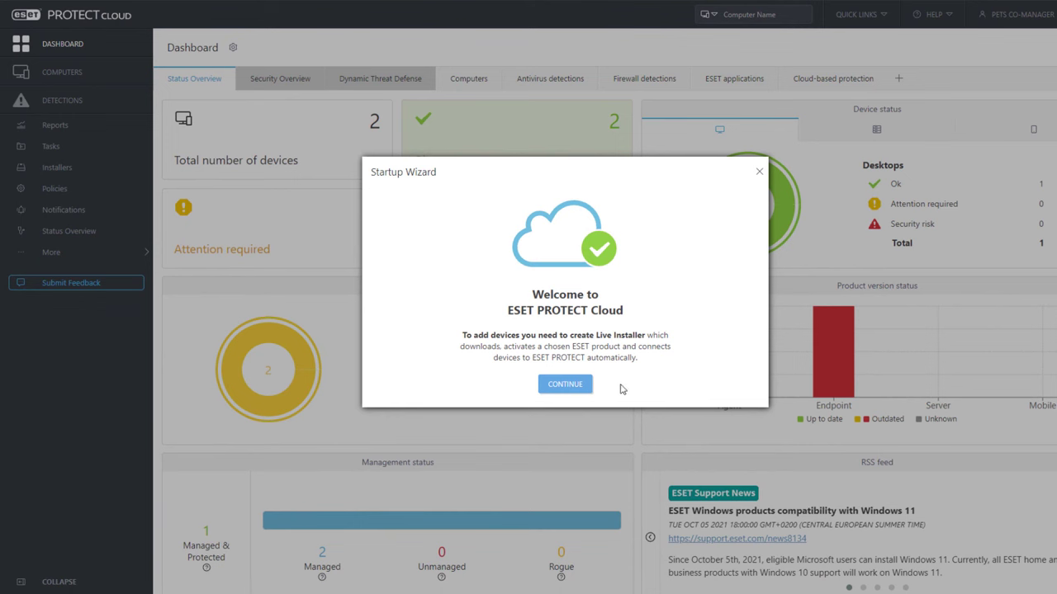
pyautogui.click(579, 385)
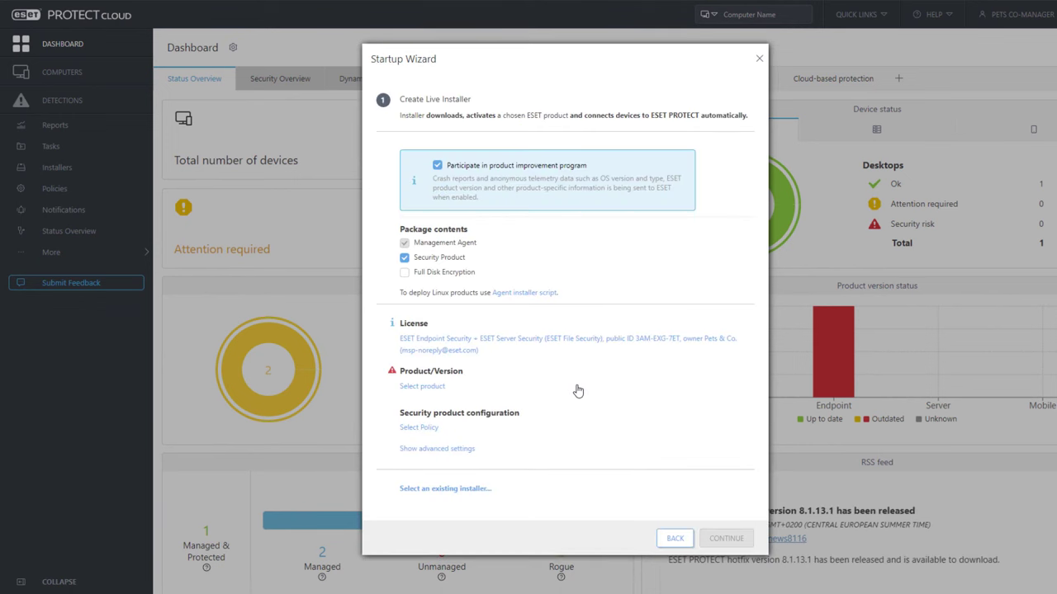
pyautogui.click(758, 59)
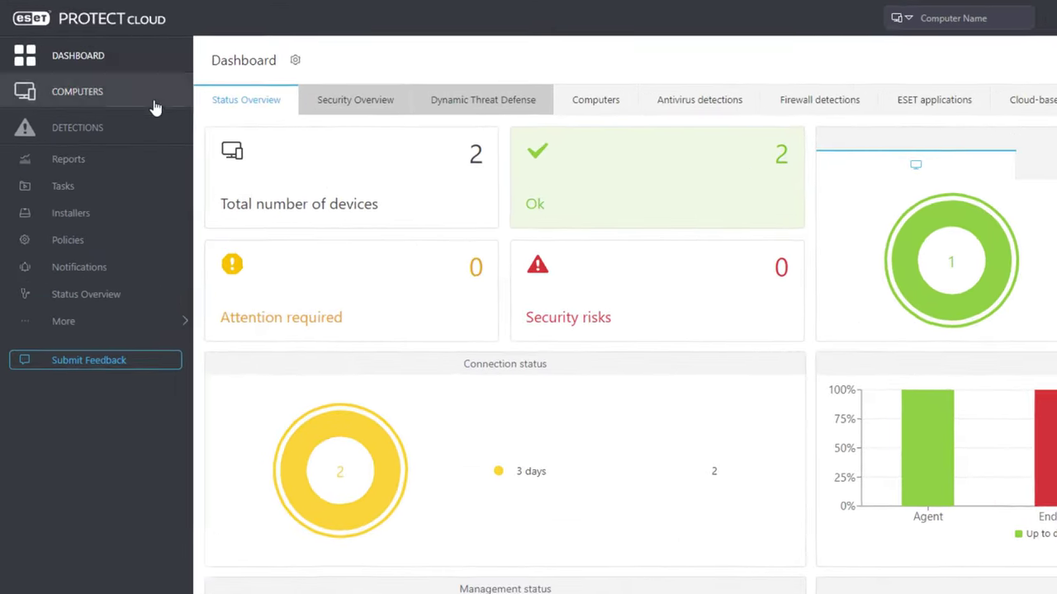
# - Expand MSP > Gemini MSP and select Pets & Co. to list its two computers
pyautogui.click(88, 77)
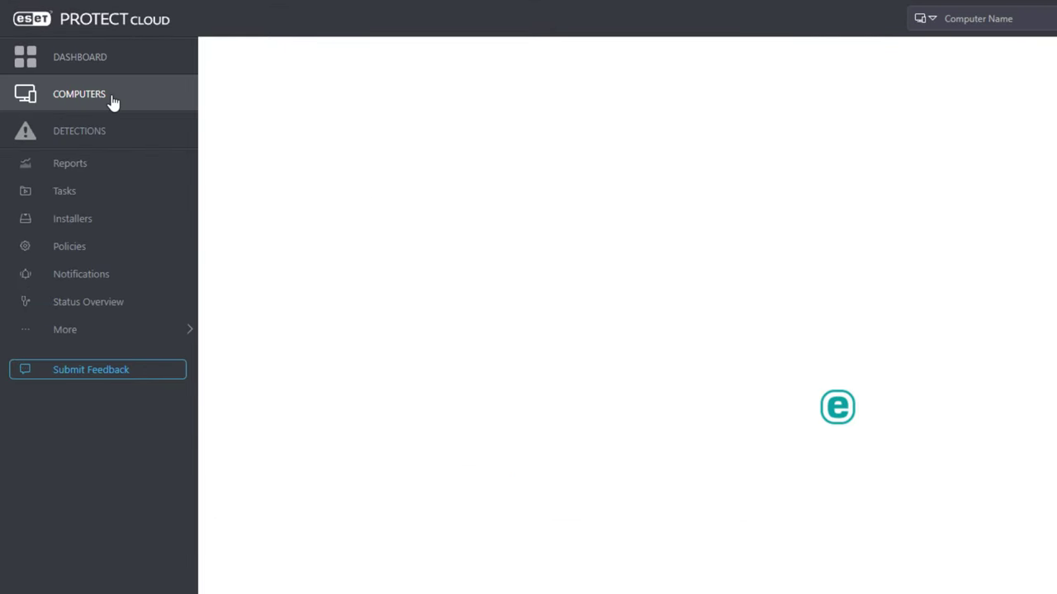
pyautogui.click(223, 162)
pyautogui.click(238, 208)
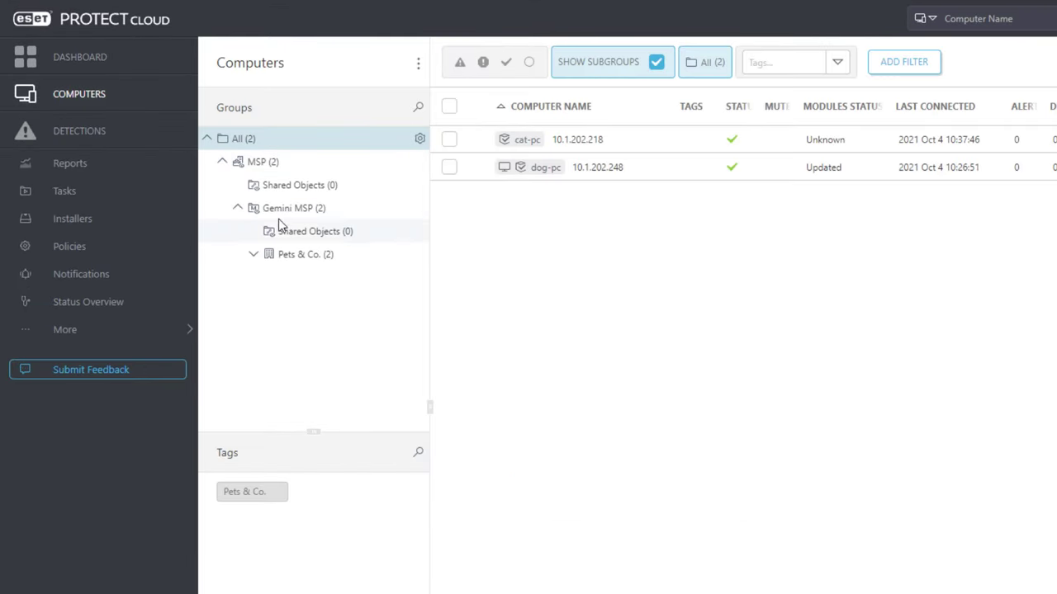
pyautogui.click(303, 255)
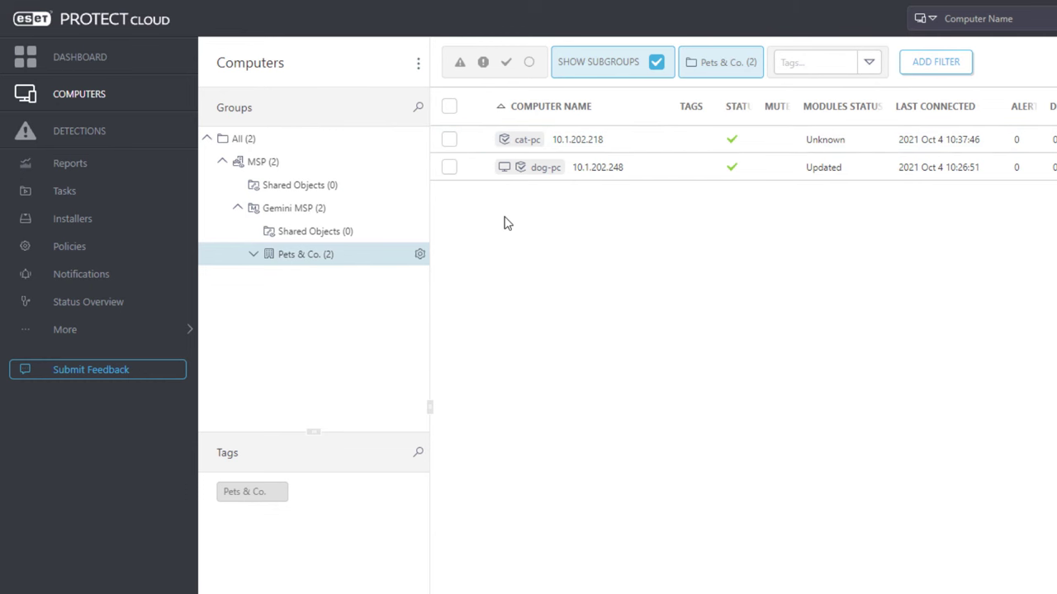
# - Browse Computers and Antivirus detections report templates, then cancel a new report template
pyautogui.click(71, 164)
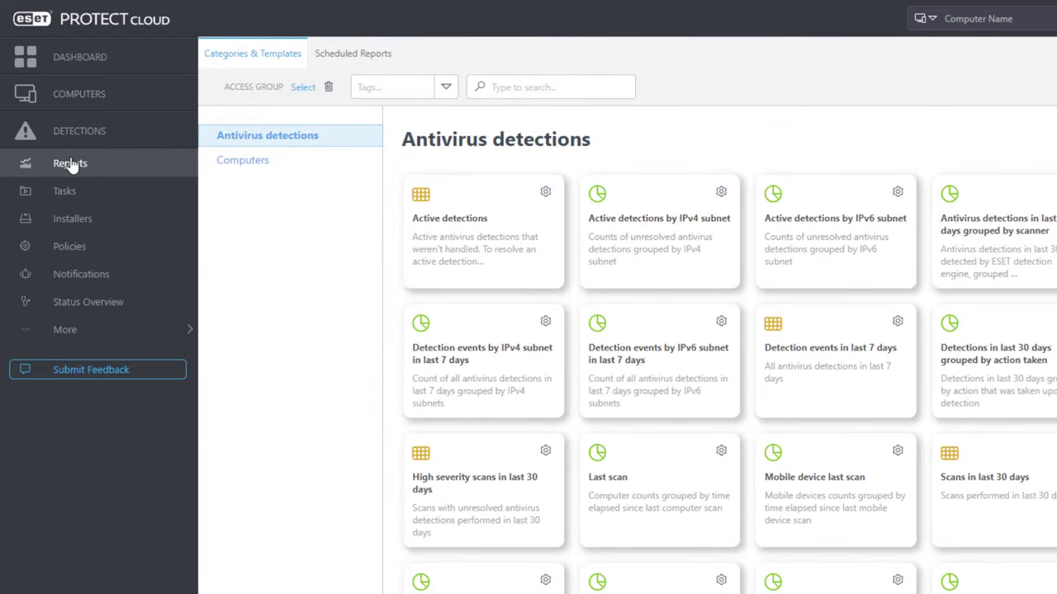
pyautogui.click(239, 161)
pyautogui.click(240, 143)
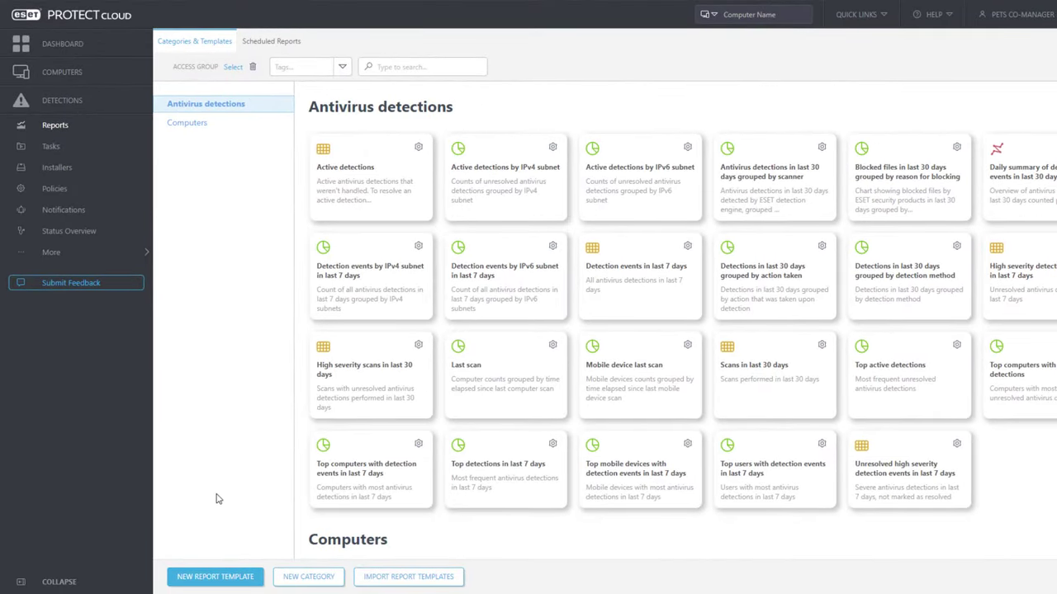
pyautogui.click(213, 576)
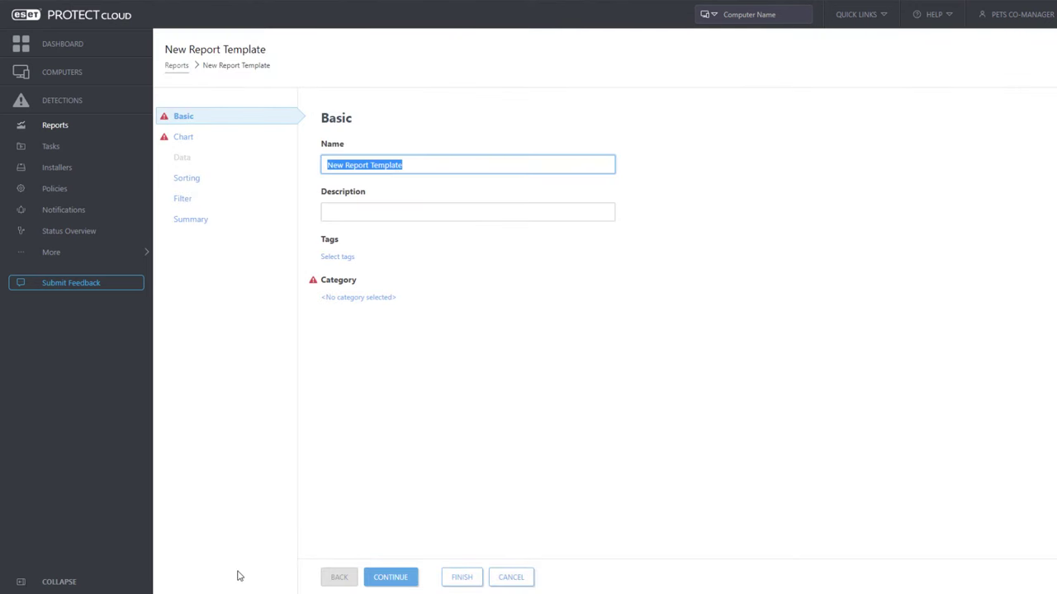
pyautogui.click(505, 578)
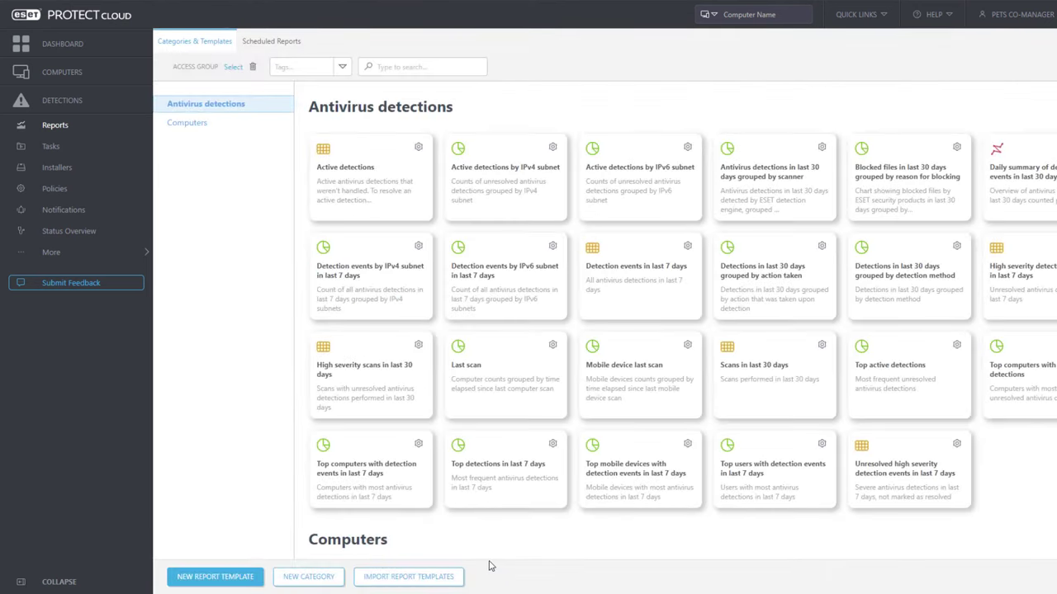
pyautogui.click(52, 147)
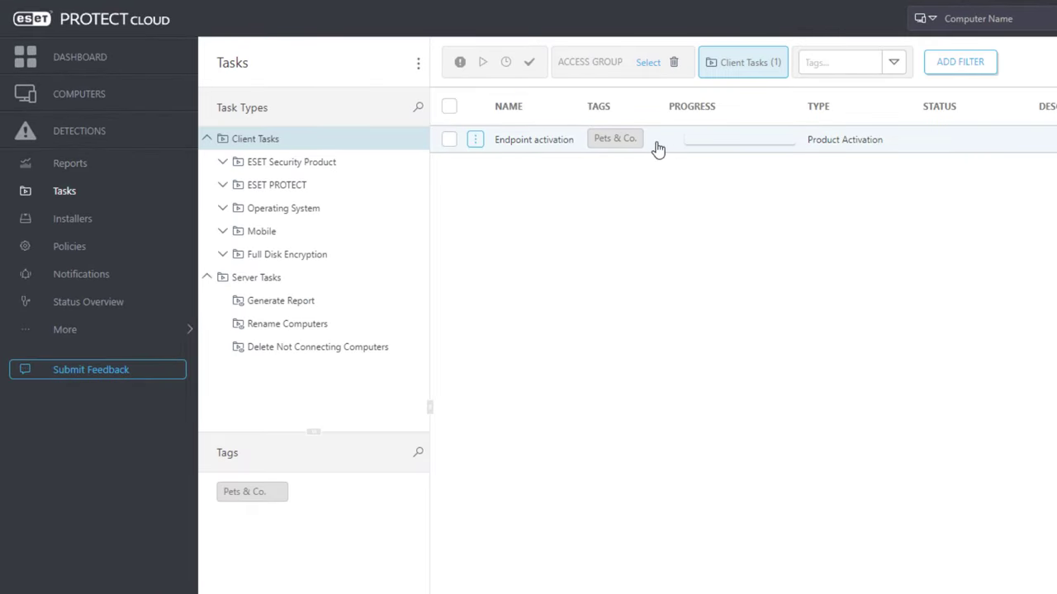
# - Verify Edit is disabled in the Endpoint activation task's action menu
pyautogui.click(501, 146)
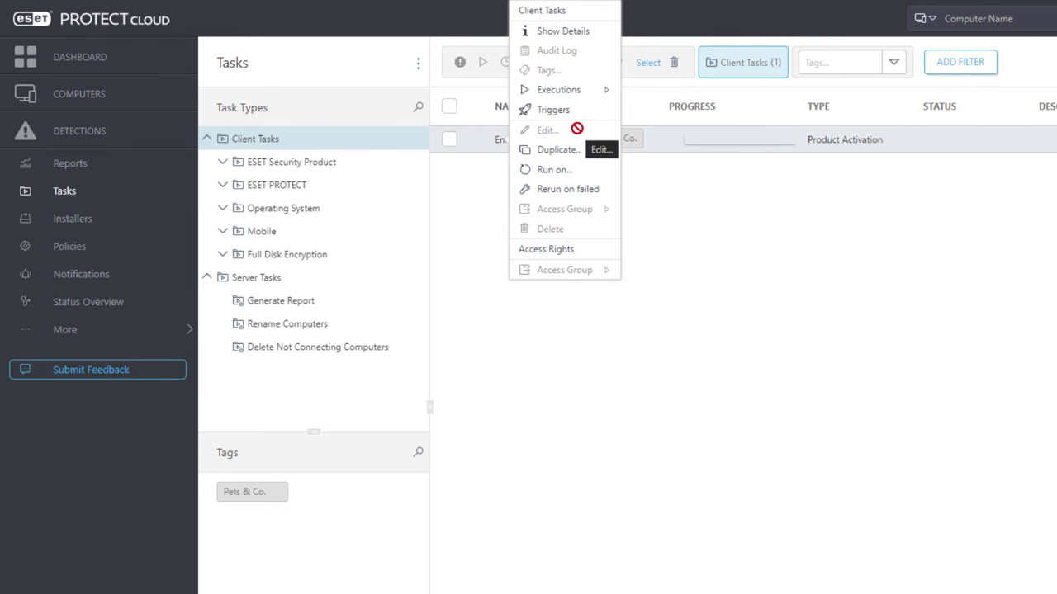
pyautogui.click(515, 337)
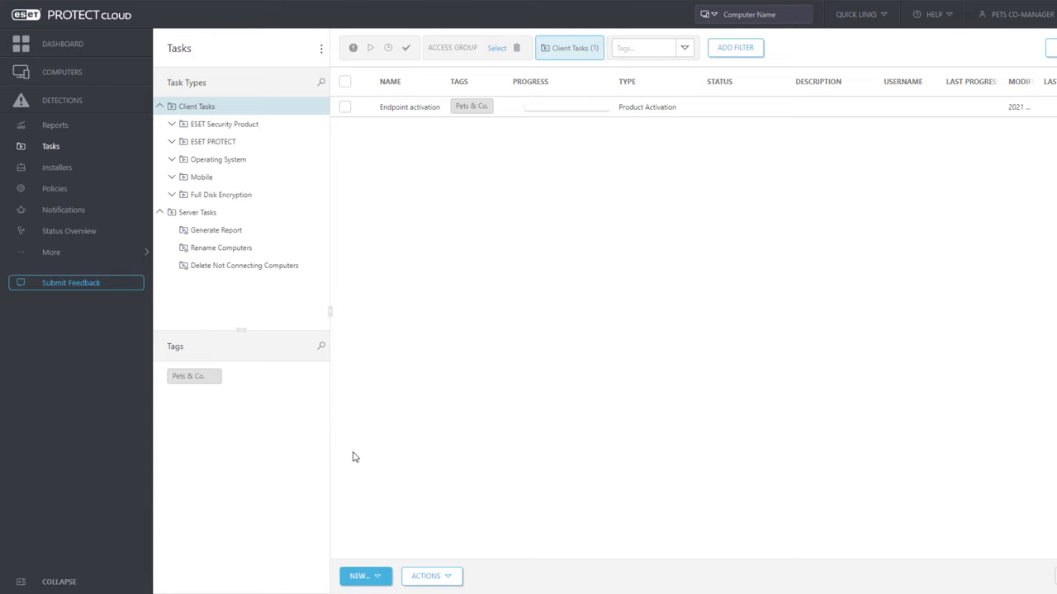
pyautogui.click(61, 192)
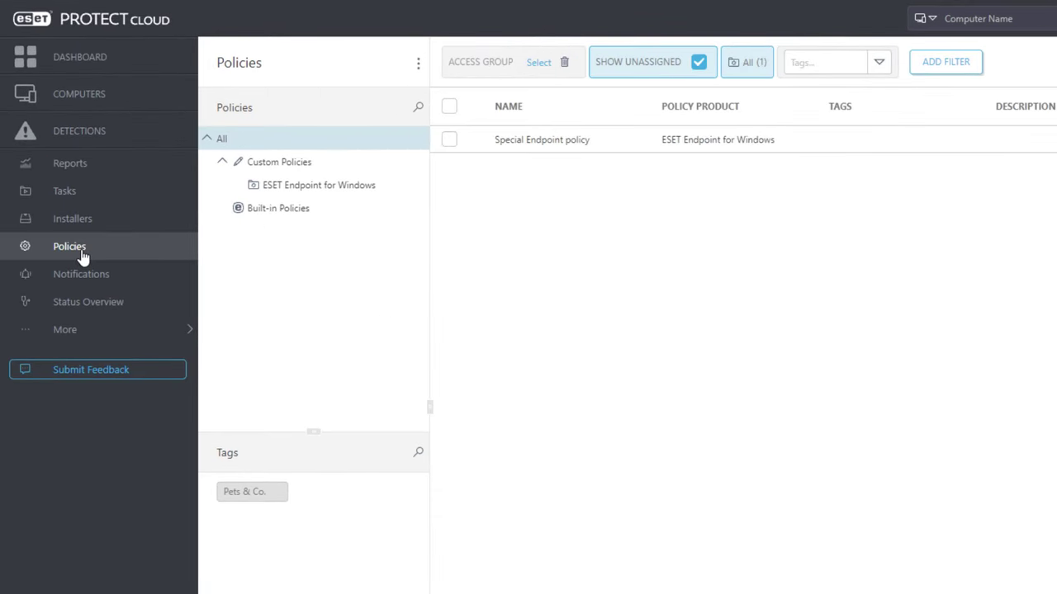
# - Verify Special Endpoint policy's Delete is disabled, cancel a new policy, then view the Computers dashboard
pyautogui.click(537, 142)
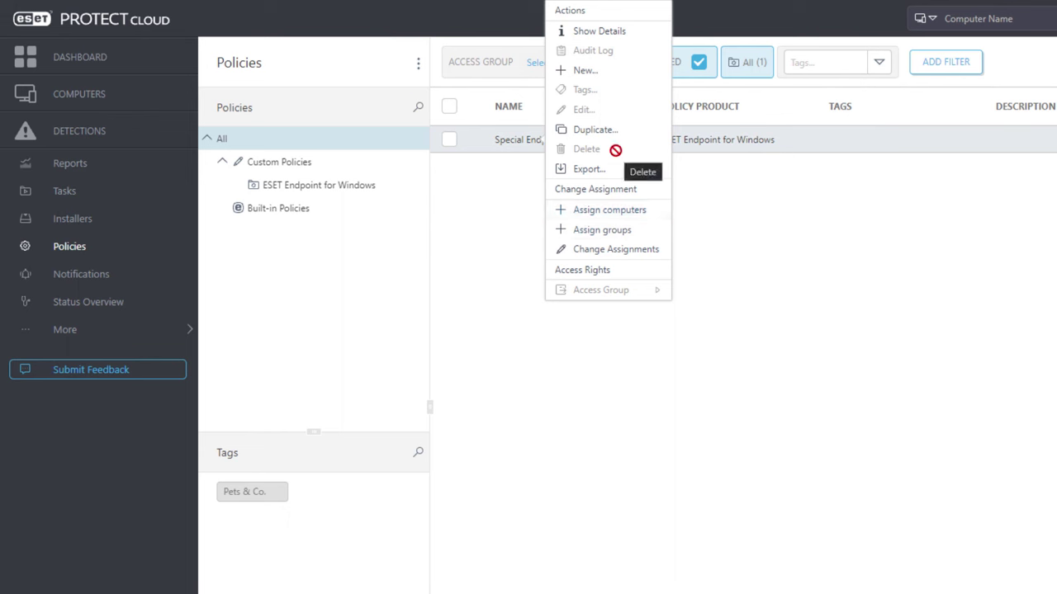
pyautogui.click(548, 357)
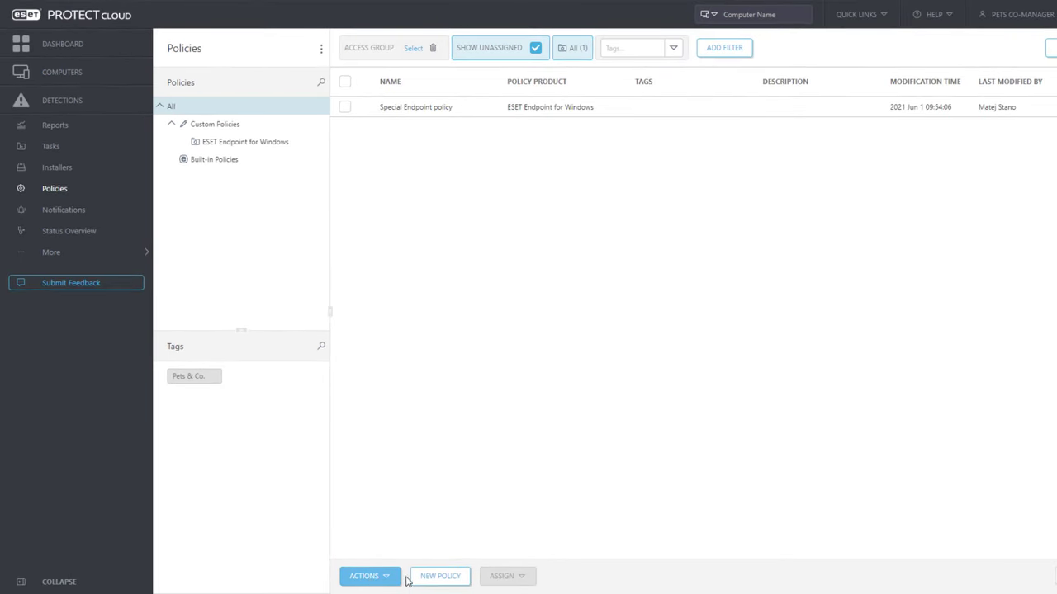
pyautogui.click(446, 577)
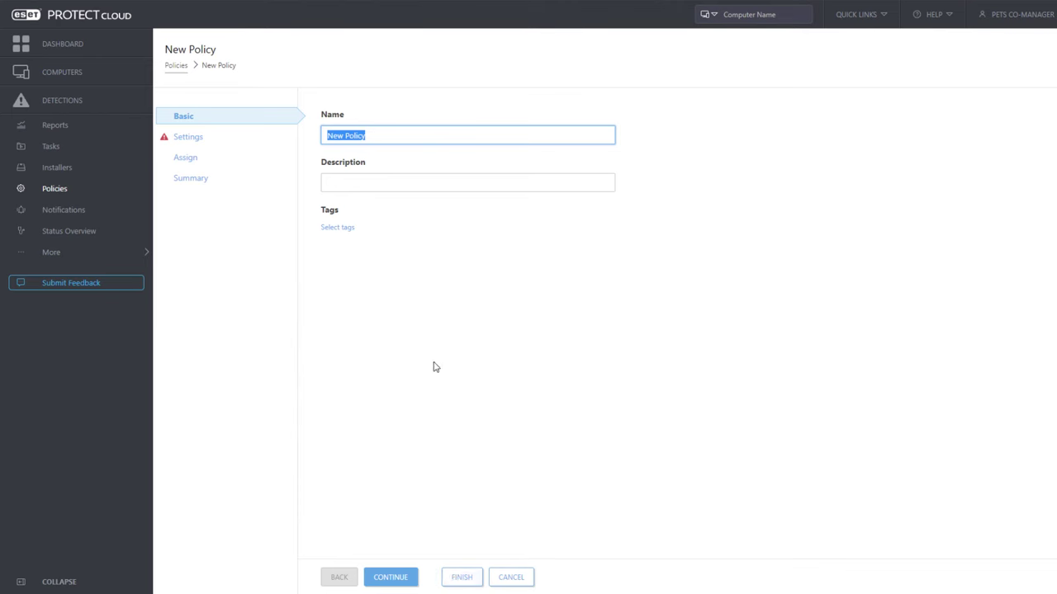
pyautogui.click(520, 576)
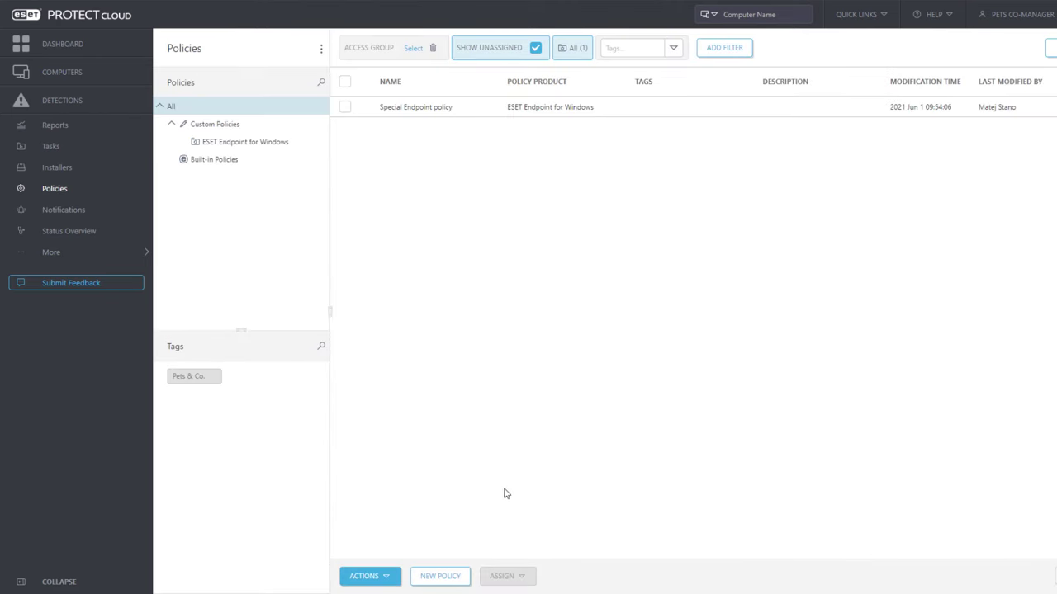
pyautogui.click(77, 43)
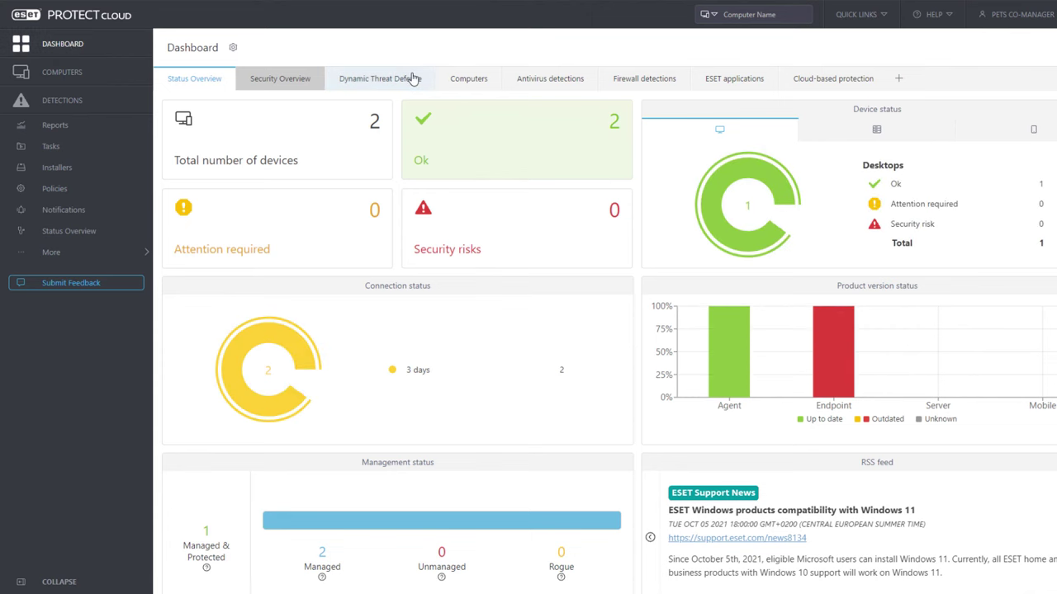
pyautogui.click(482, 80)
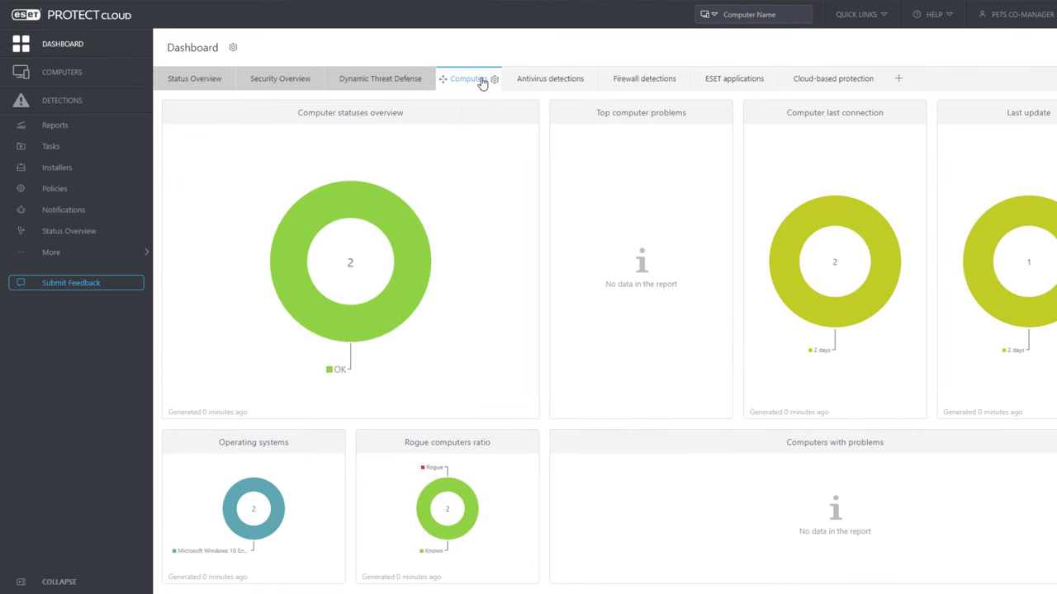